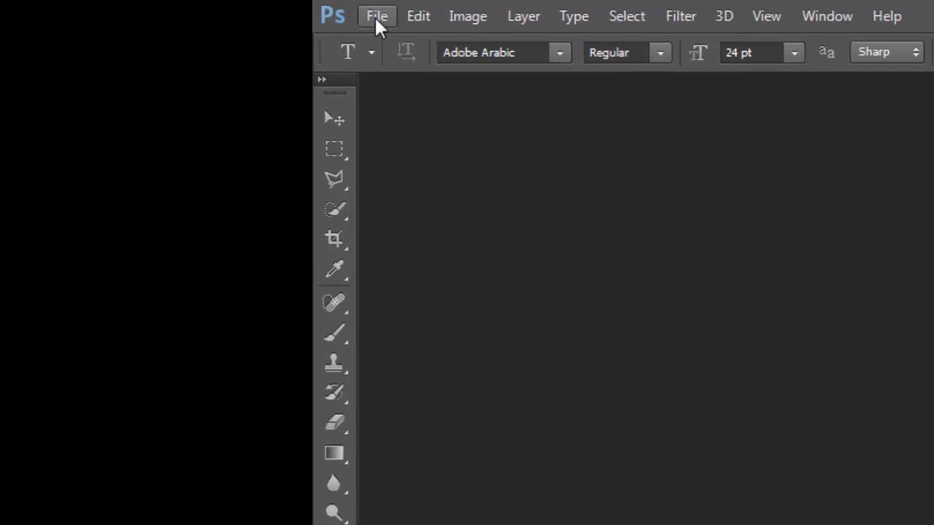
Open the portrait photo from the tutrial folder on the desktop in Photoshop.
click(376, 17)
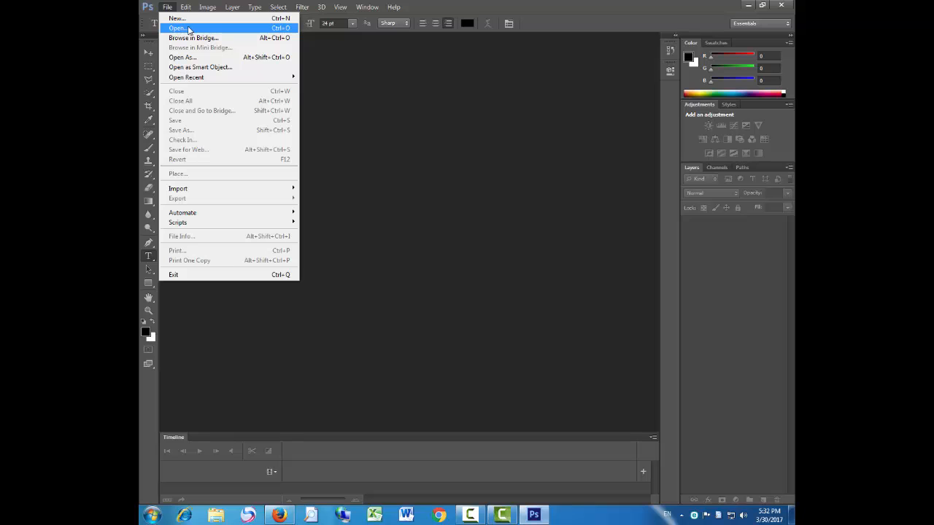
click(455, 148)
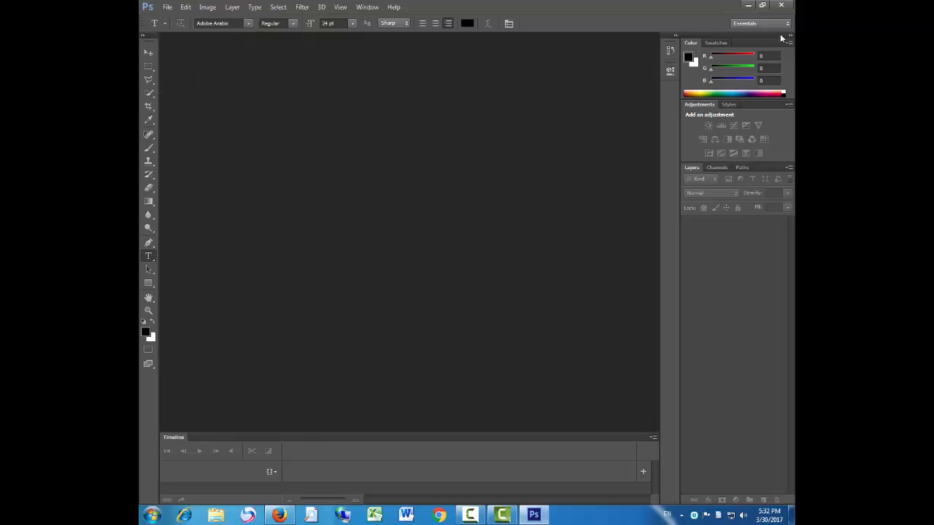
click(748, 5)
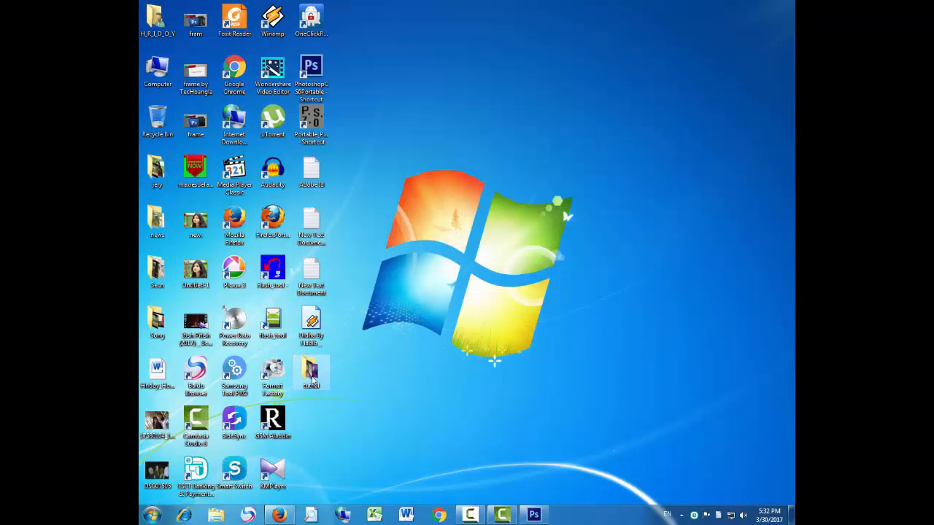
double_click(311, 373)
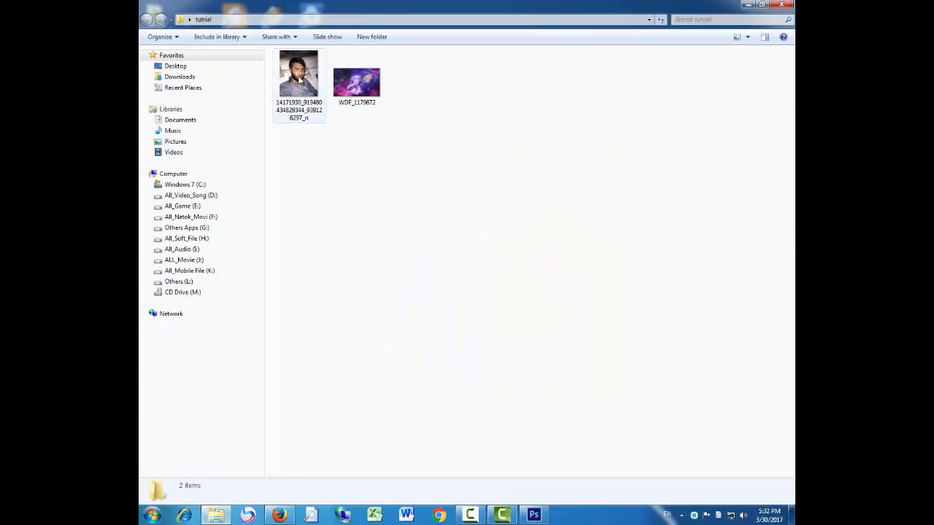
drag(300, 82, 421, 264)
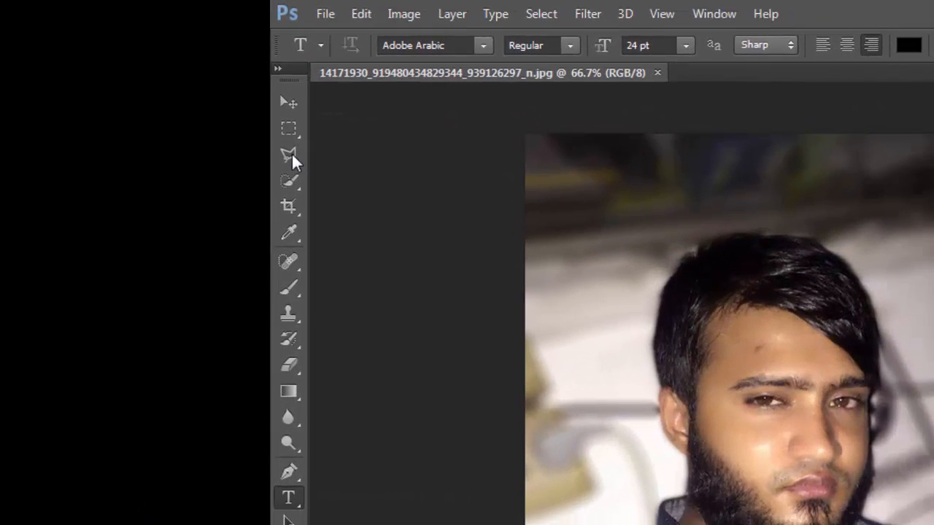
Start outlining the man's head with the Polygonal Lasso, tracing from the beard edge around the visible ear to the hair.
click(291, 156)
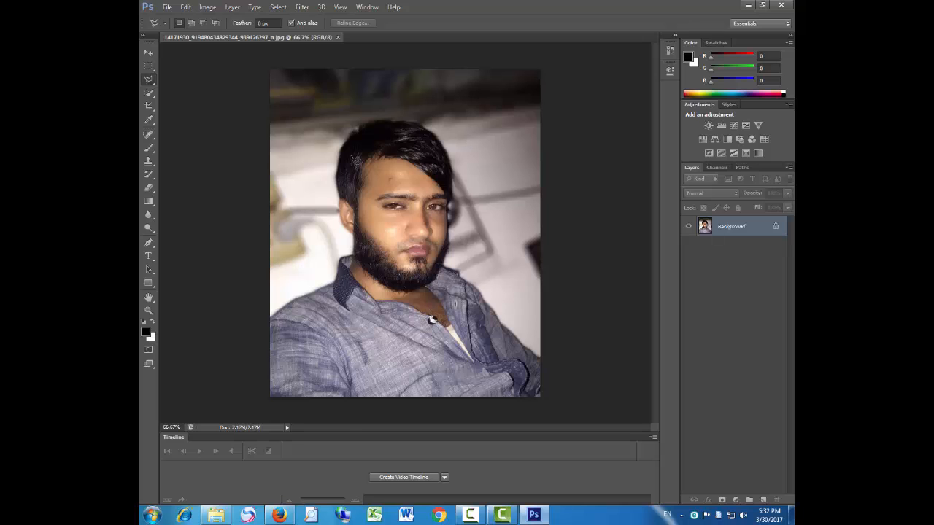
key(Return)
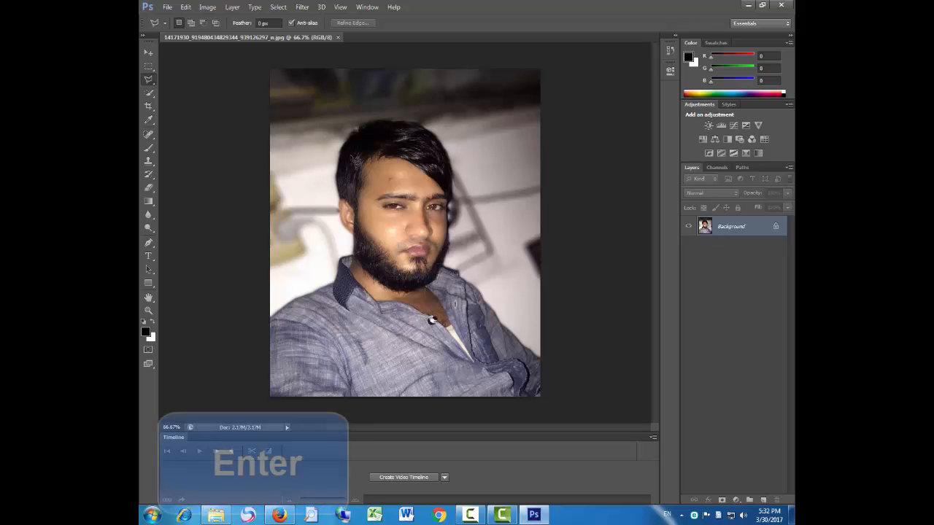
key(ctrl+plus)
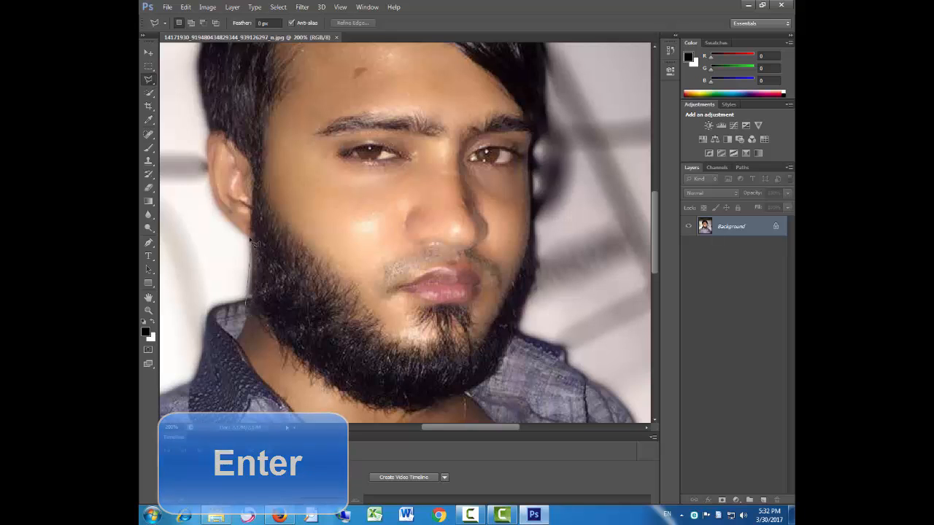
click(208, 179)
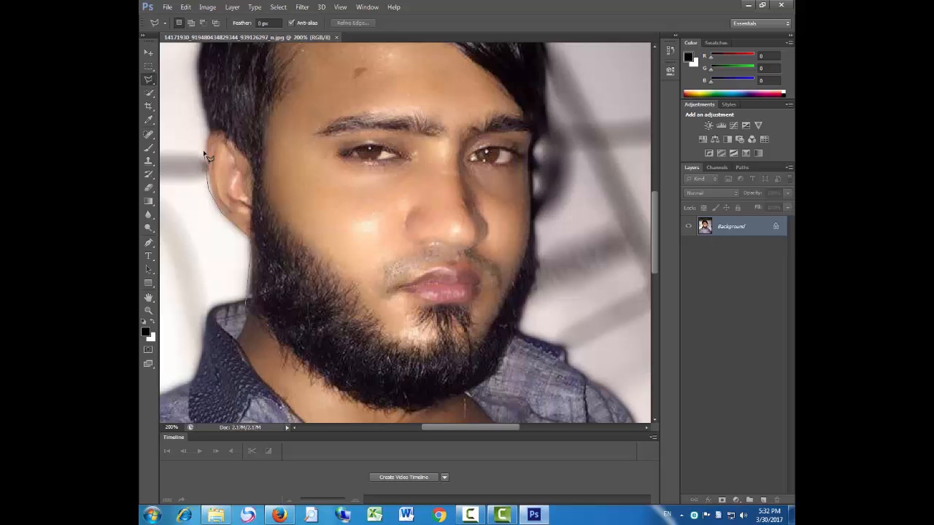
click(205, 136)
drag(230, 71, 254, 235)
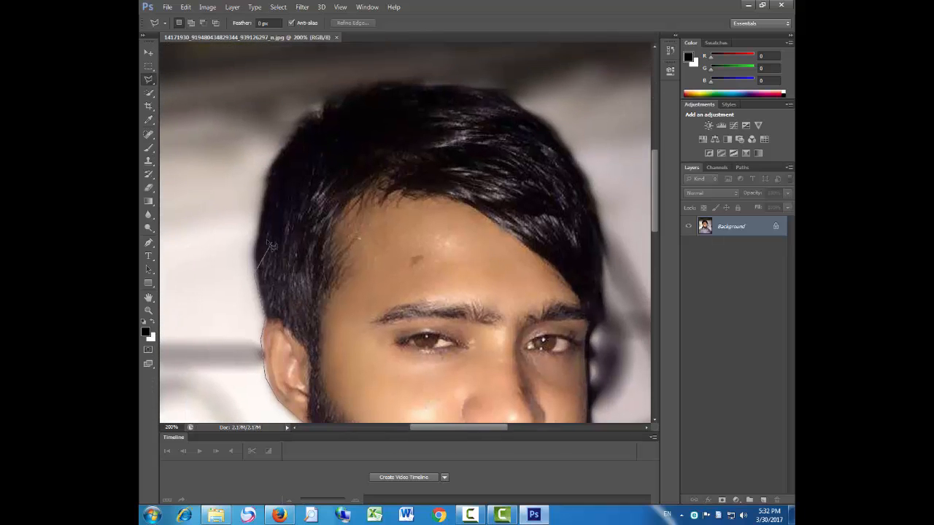
Continue the lasso outline up the side of the hair above the ear and across the top of the head.
click(254, 236)
click(265, 174)
click(300, 118)
click(333, 94)
click(394, 78)
click(503, 90)
drag(513, 115, 310, 92)
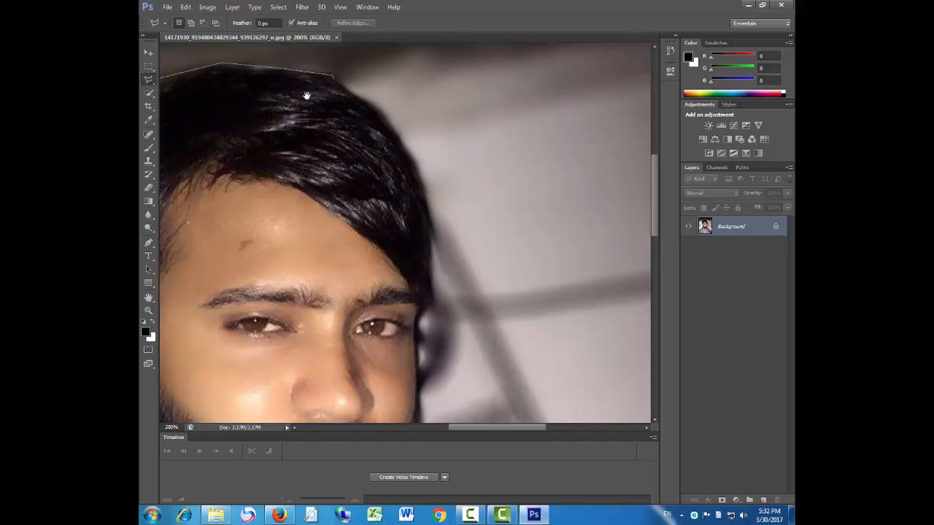
Trace the lasso outline down the far side of the hair and along the cheek to the beard.
click(343, 100)
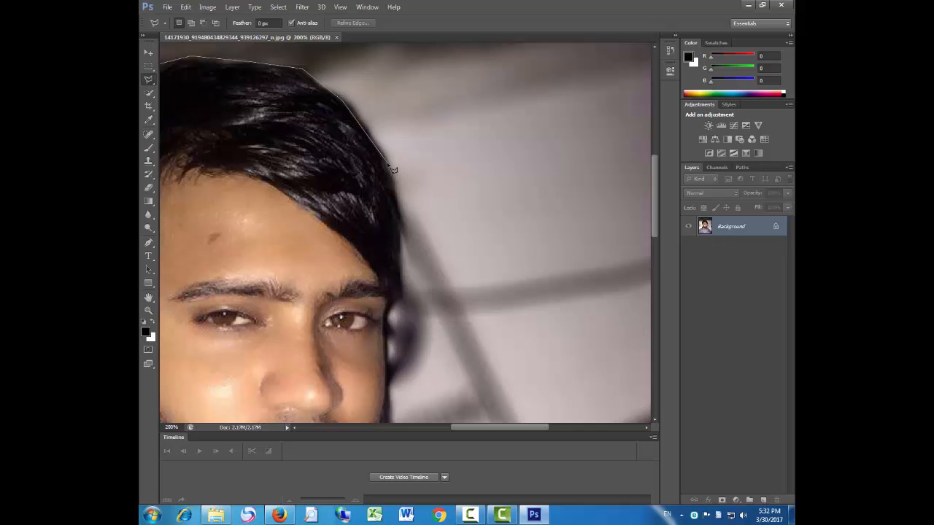
click(387, 160)
click(400, 252)
drag(406, 200, 439, 105)
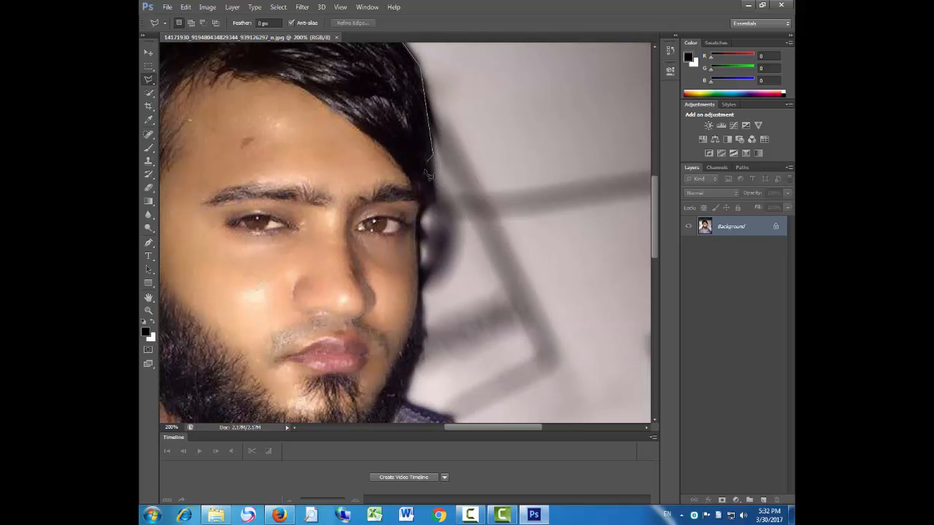
click(420, 219)
drag(428, 336, 481, 198)
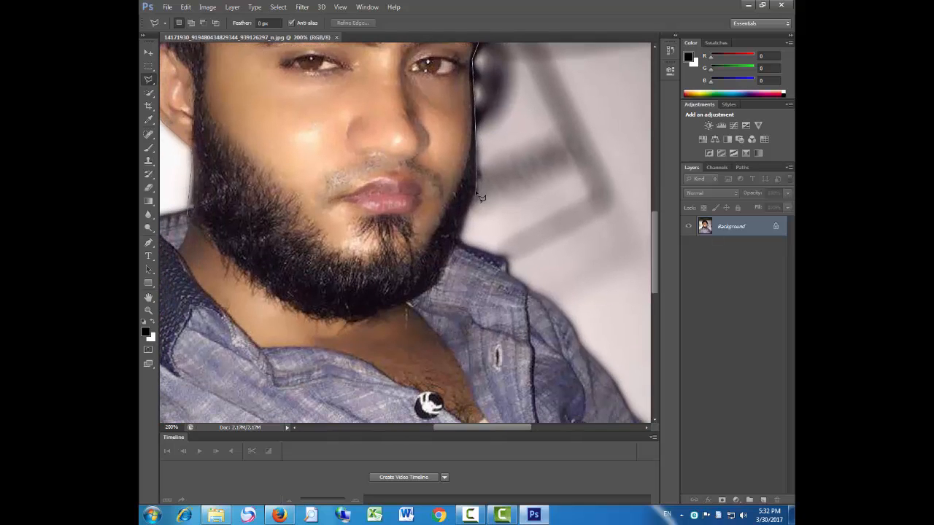
Trace the outline beneath the beard and close the head selection at its starting point below the ear.
click(464, 243)
click(400, 305)
click(360, 318)
click(186, 213)
double_click(189, 202)
key(ctrl+minus)
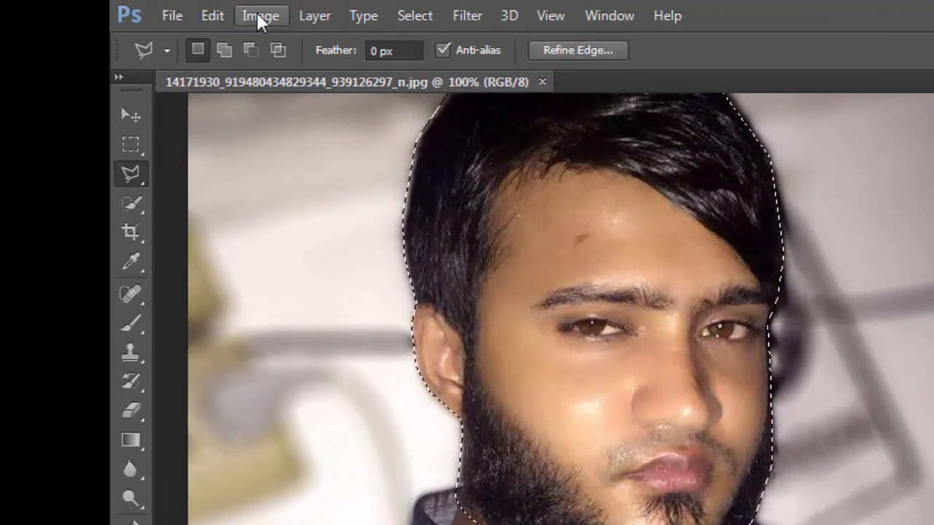
Apply a Threshold adjustment with level 95 to the selected head.
click(207, 7)
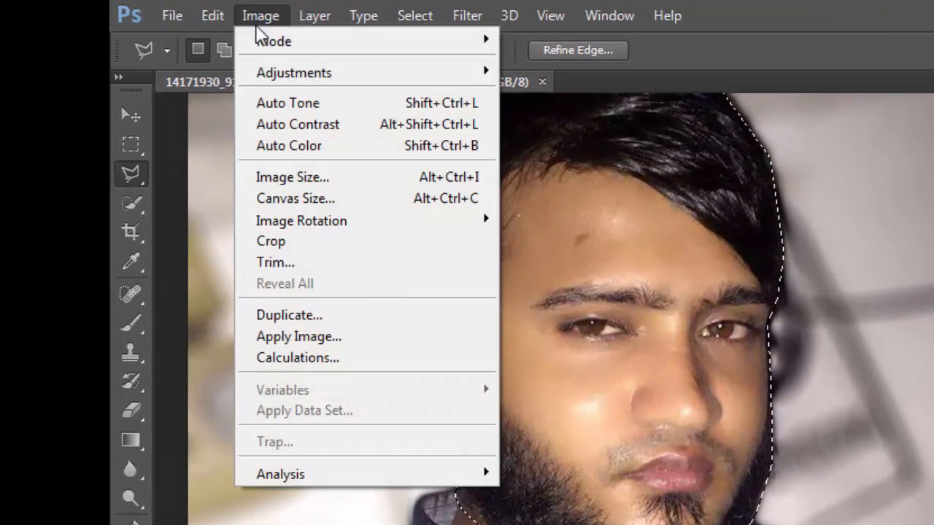
mouse_move(299, 78)
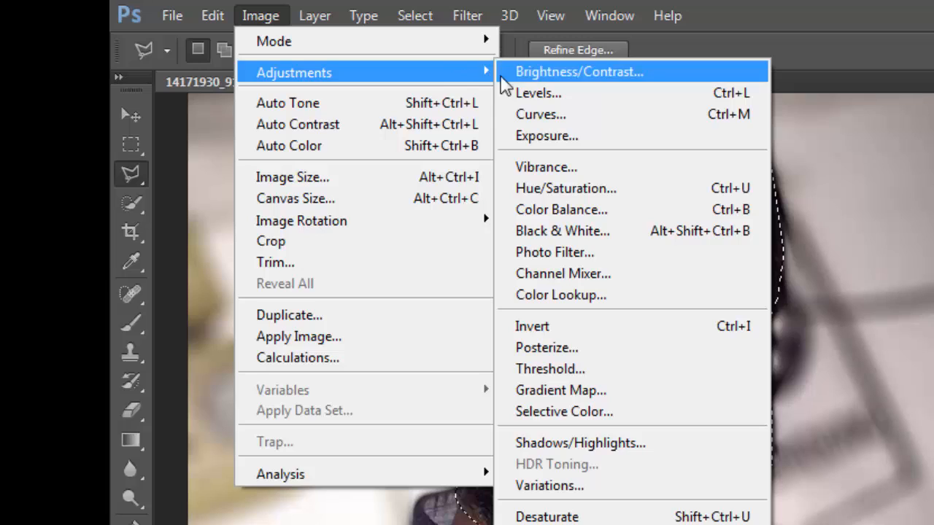
click(580, 369)
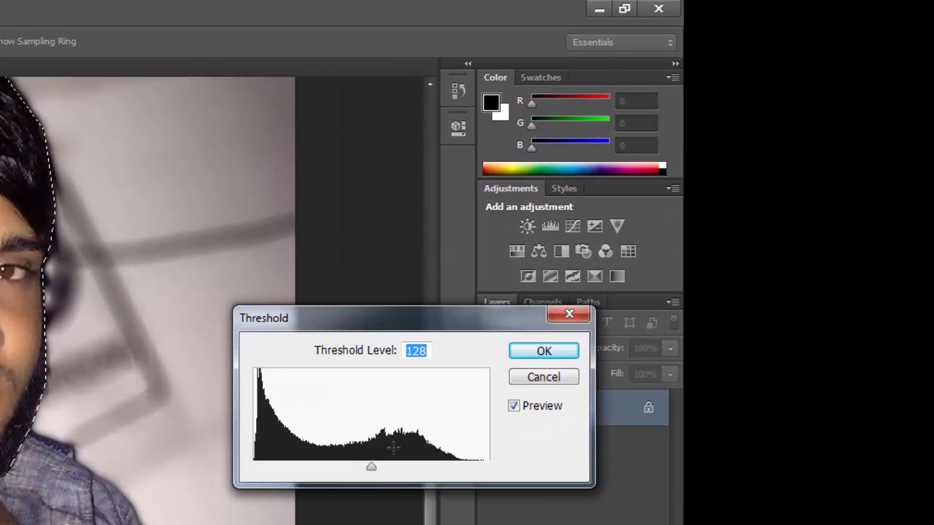
drag(371, 471, 325, 467)
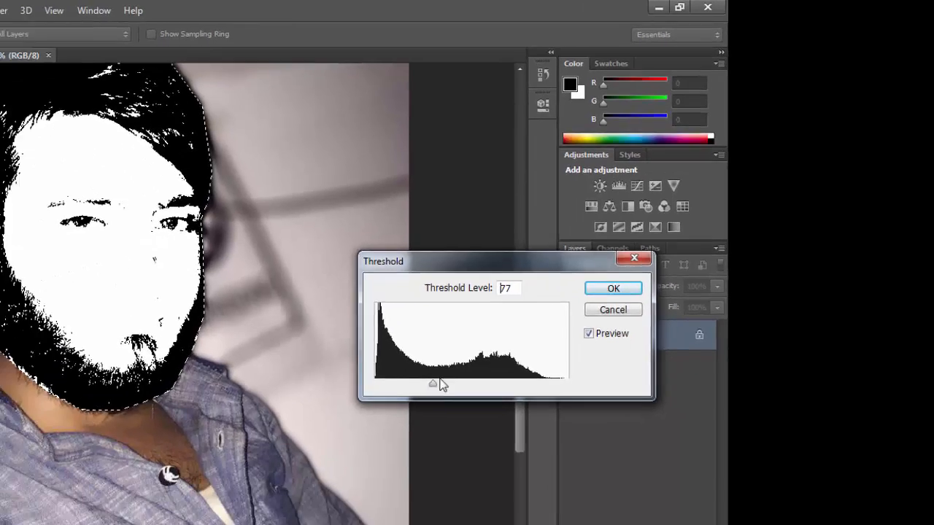
drag(441, 385, 465, 385)
drag(617, 257, 605, 257)
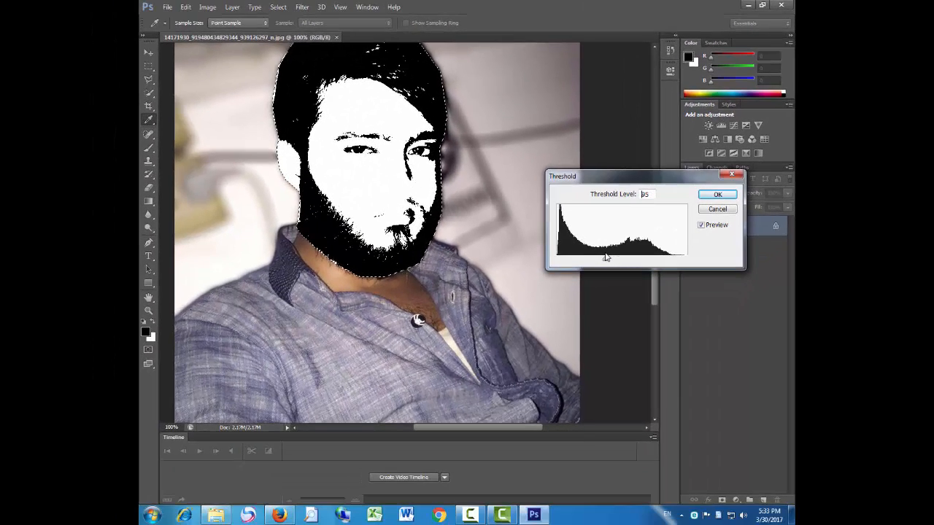
click(717, 194)
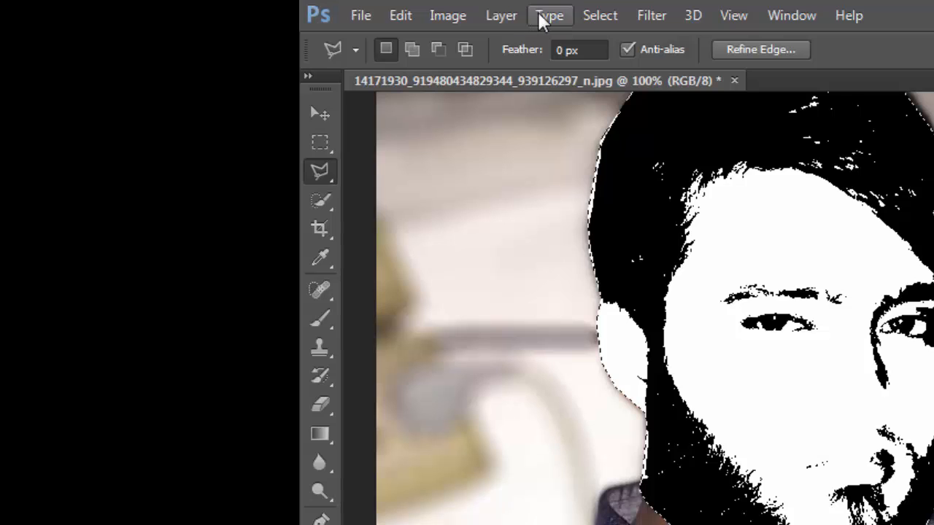
click(593, 17)
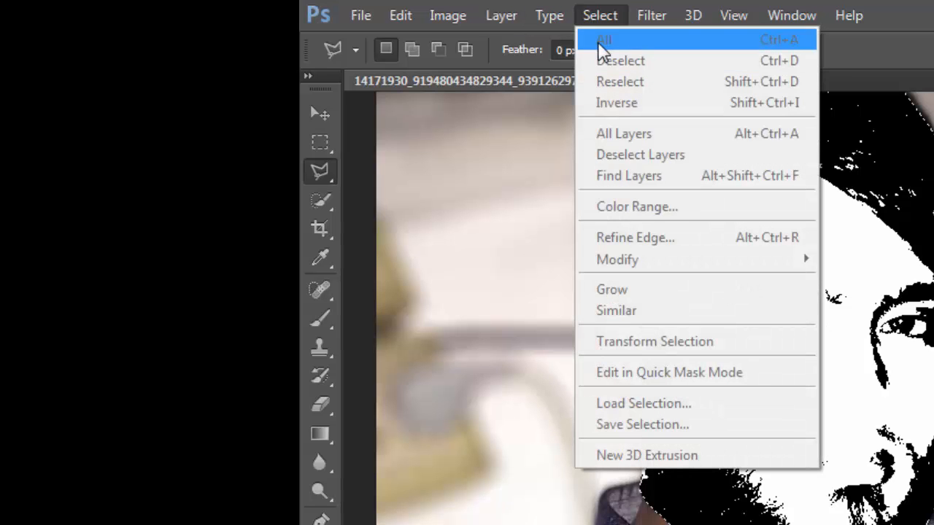
click(593, 15)
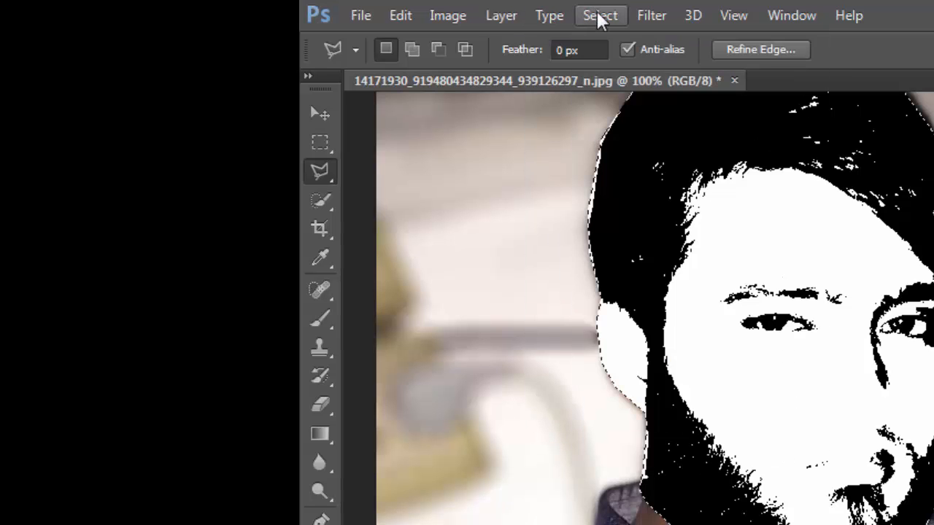
click(598, 16)
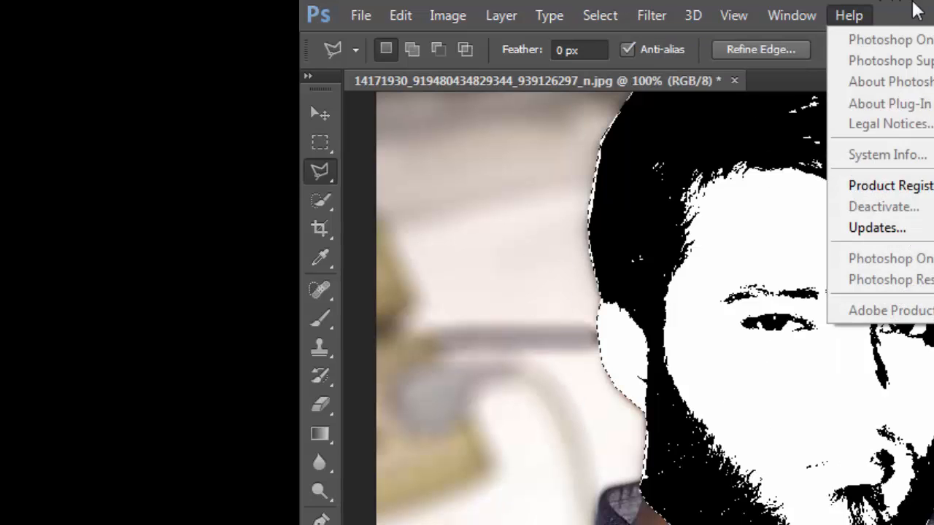
click(917, 5)
click(603, 13)
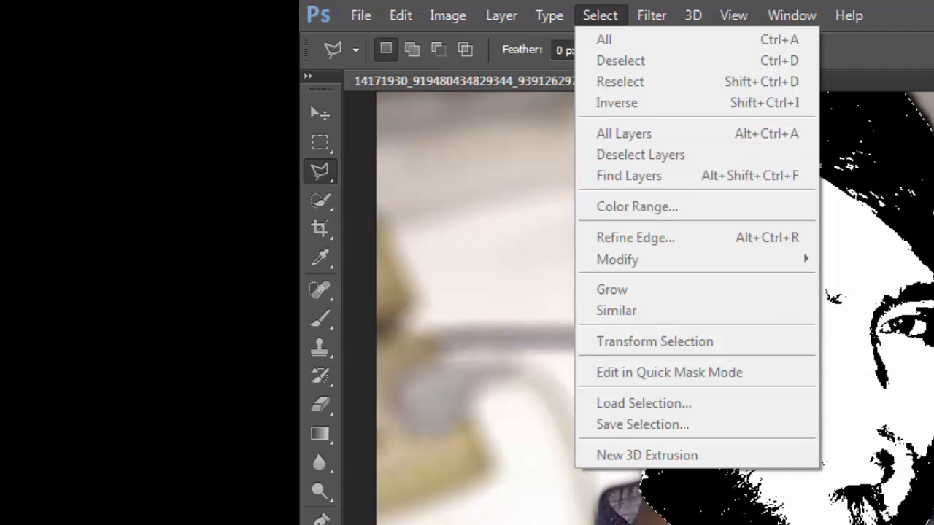
click(912, 86)
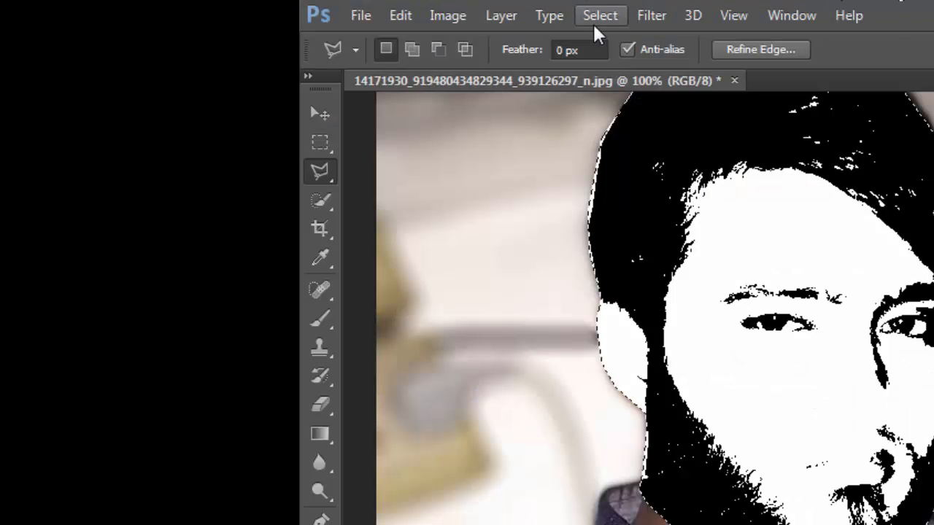
Select the black areas of the head by Color Range with sampled colors and fuzziness 0, and copy them onto a new layer.
click(598, 17)
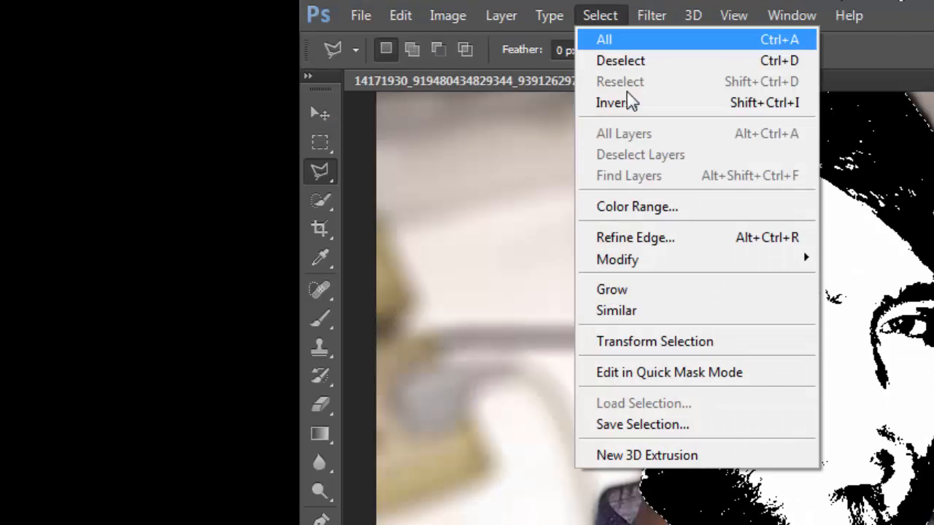
click(674, 209)
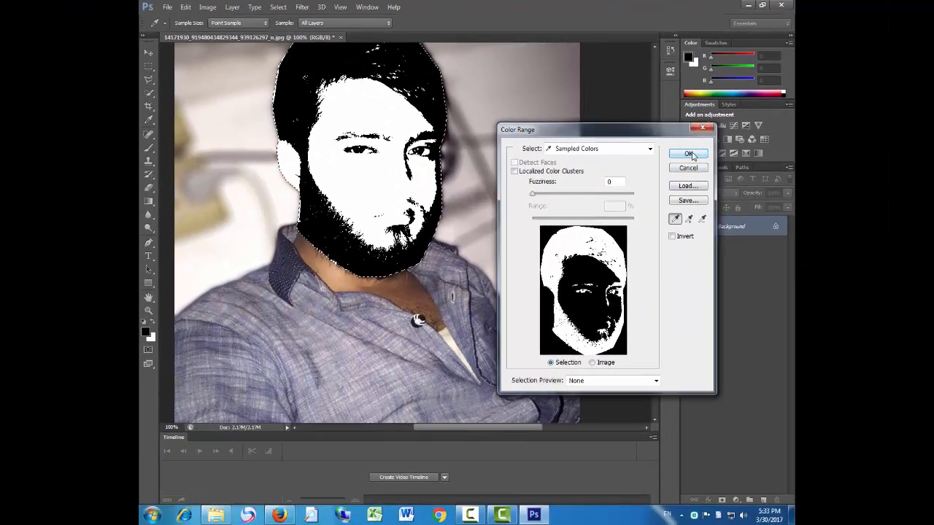
click(690, 154)
key(ctrl+c)
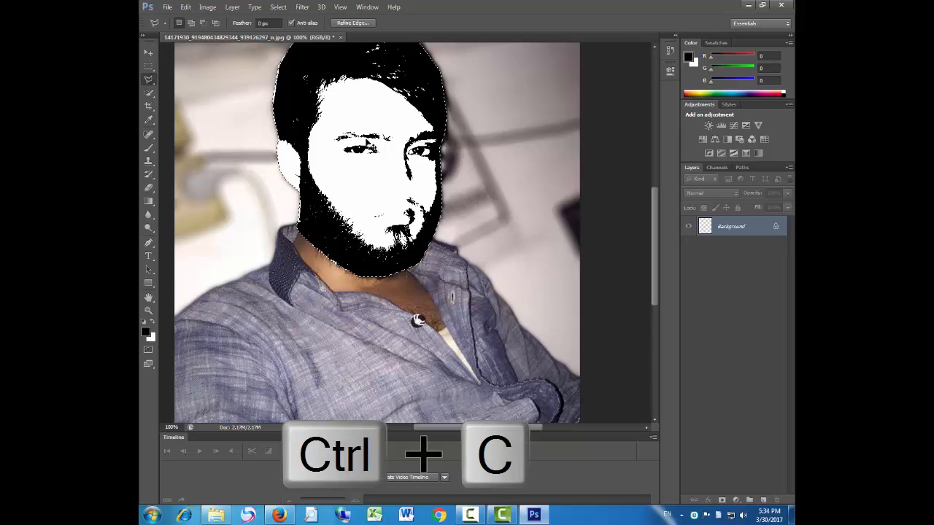
key(ctrl+v)
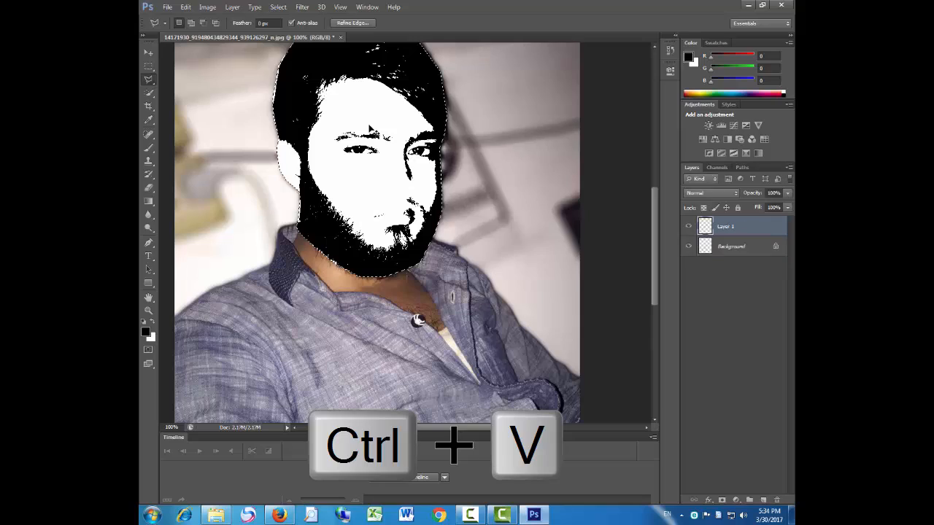
Create a new document 1024 pixels wide and 1024 pixels high with a white background.
click(167, 7)
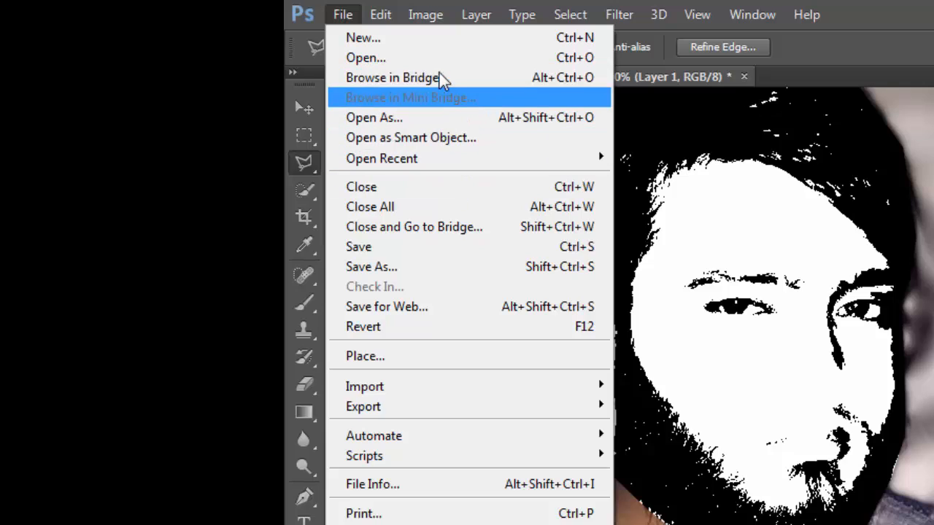
click(431, 38)
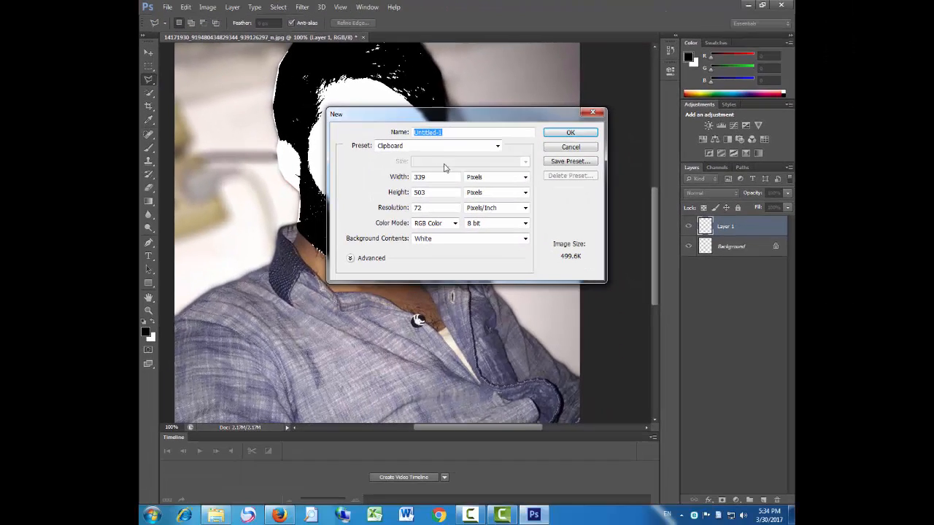
click(400, 177)
text(1024)
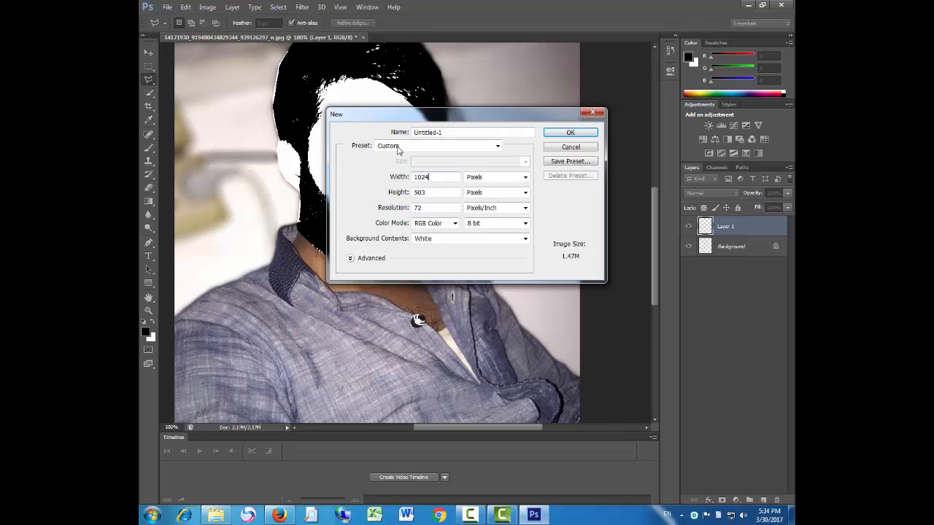
click(402, 192)
text(1024)
click(409, 207)
click(583, 134)
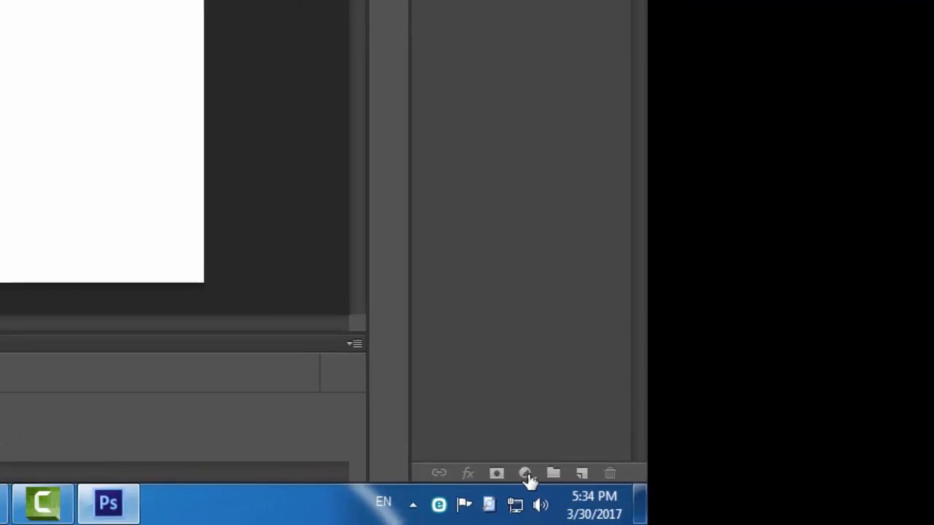
Add a Gradient Fill layer using the black-to-white gradient, reversed, with the scale at 110%.
click(592, 483)
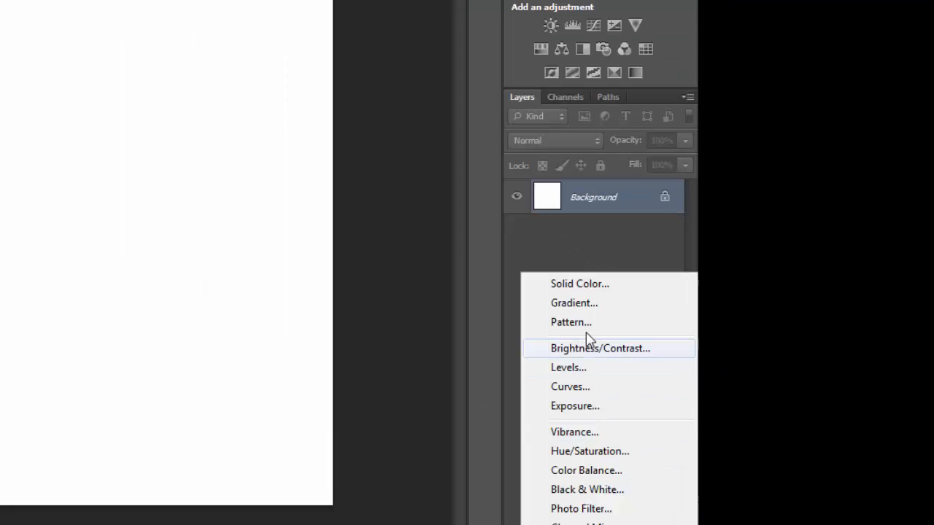
click(624, 300)
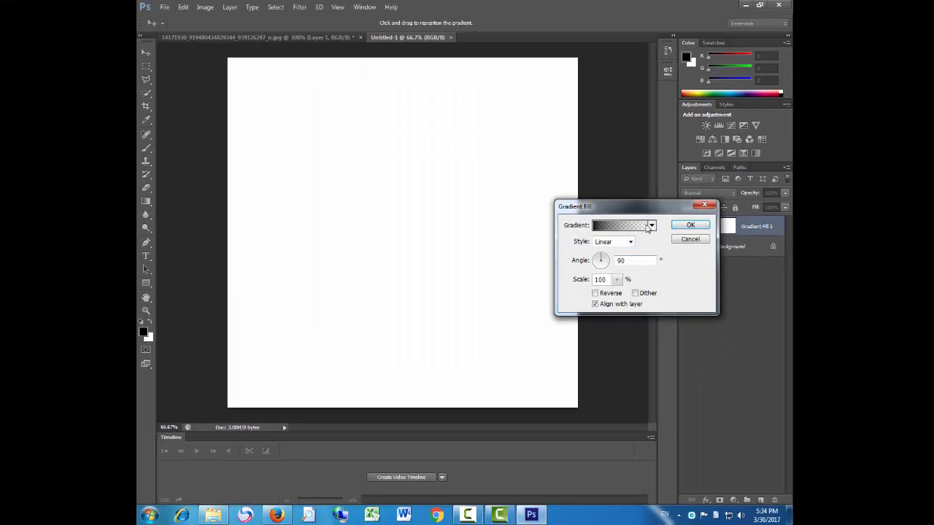
click(652, 226)
click(577, 251)
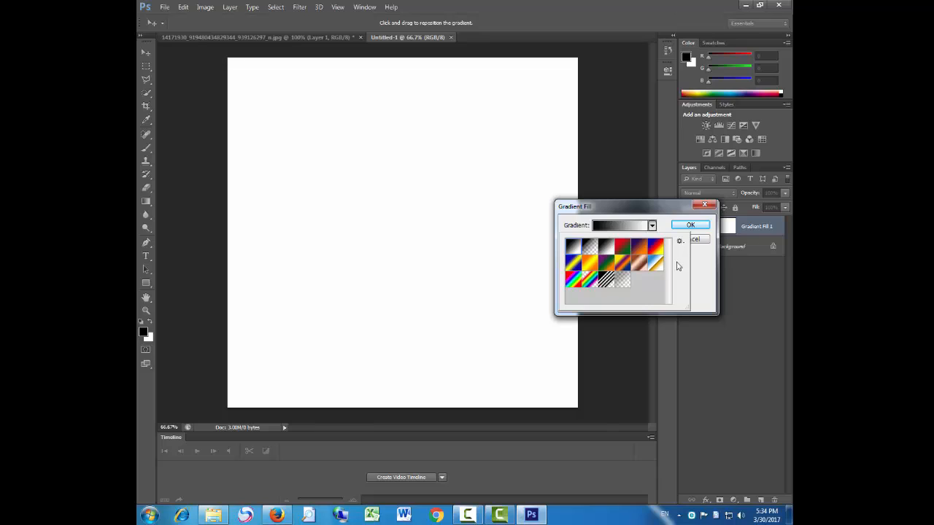
click(700, 264)
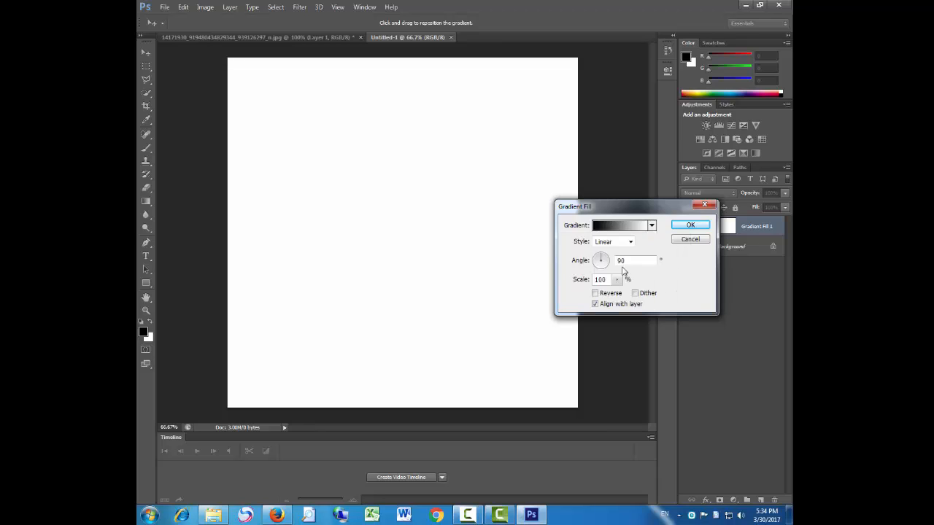
click(595, 294)
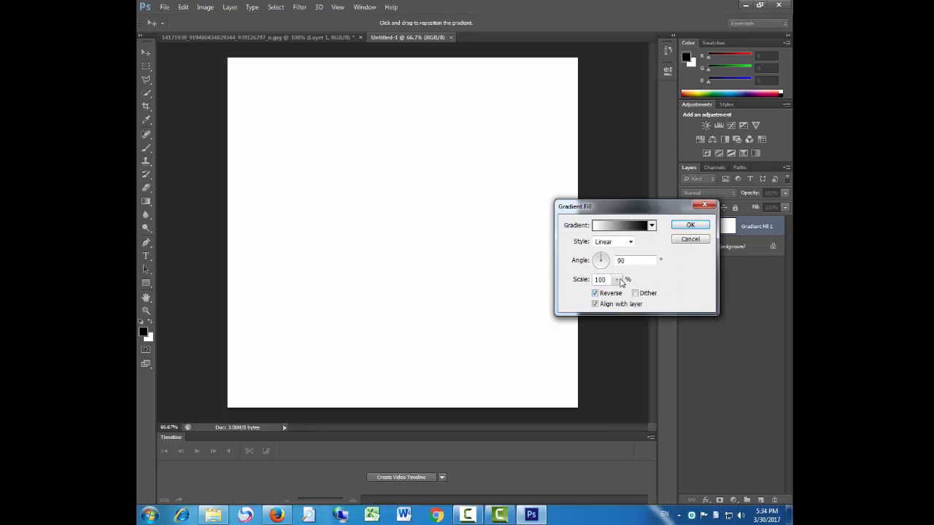
click(618, 280)
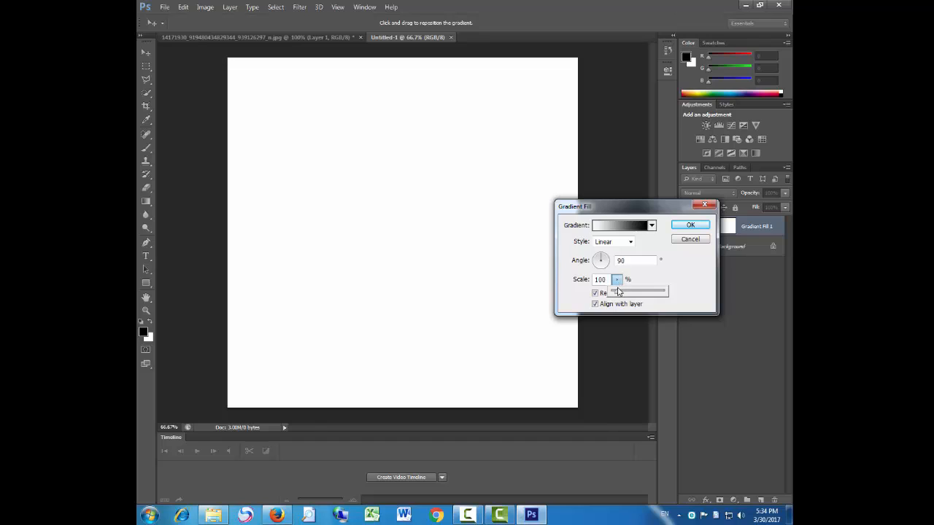
click(386, 231)
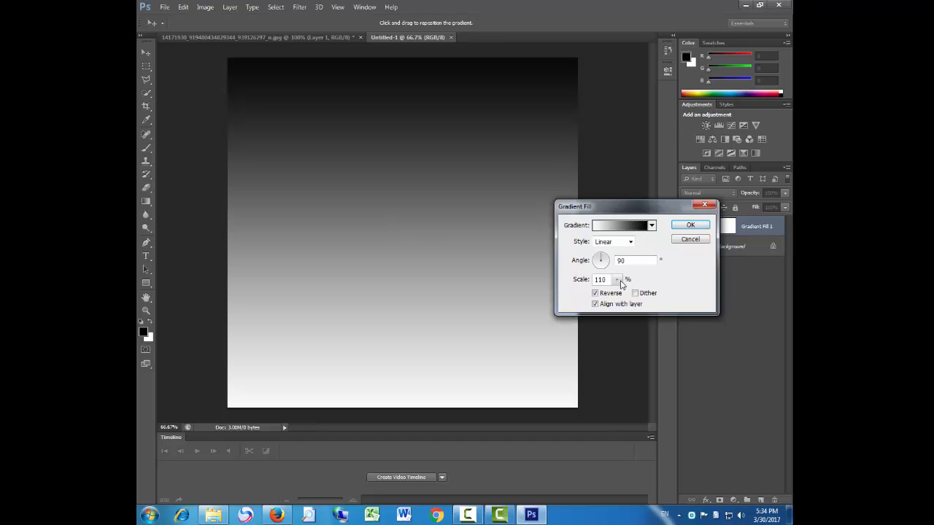
Change the gradient fill's style to Radial and set its scale to 179%.
click(630, 241)
click(621, 262)
click(617, 280)
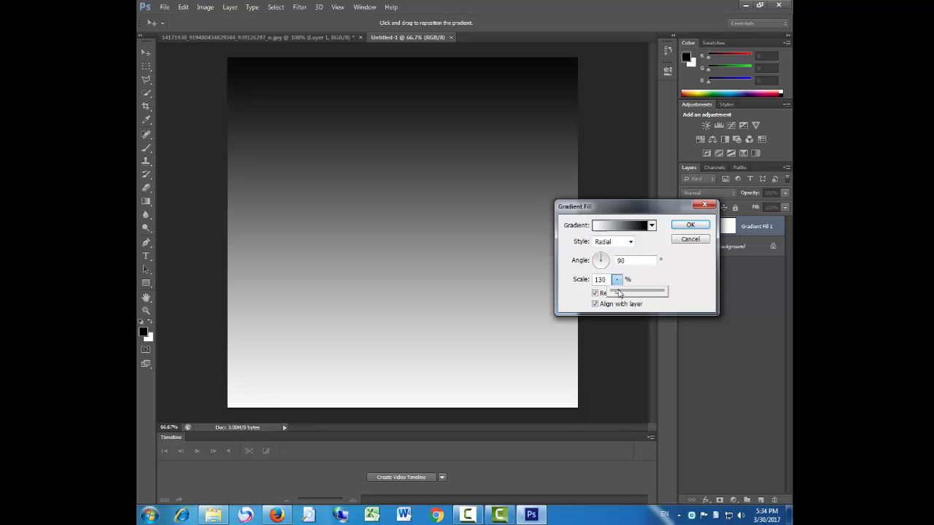
click(613, 3)
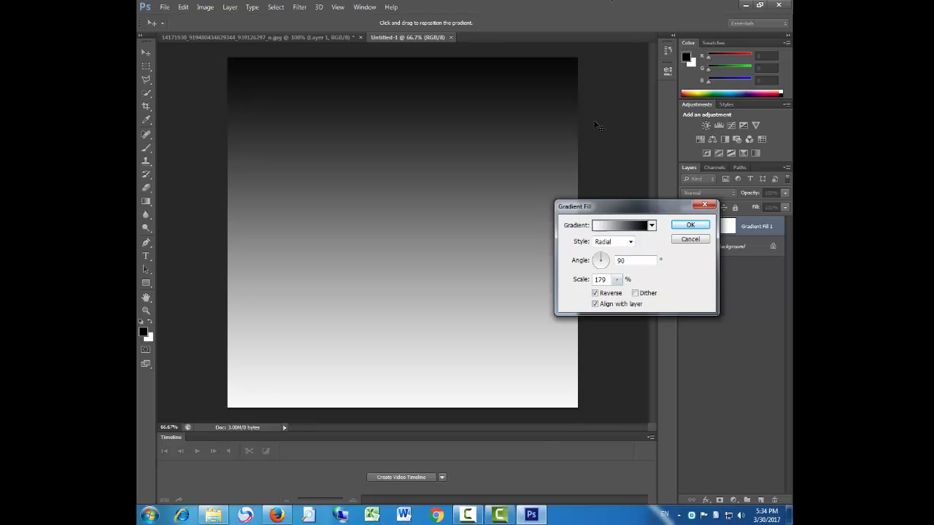
click(529, 515)
click(529, 516)
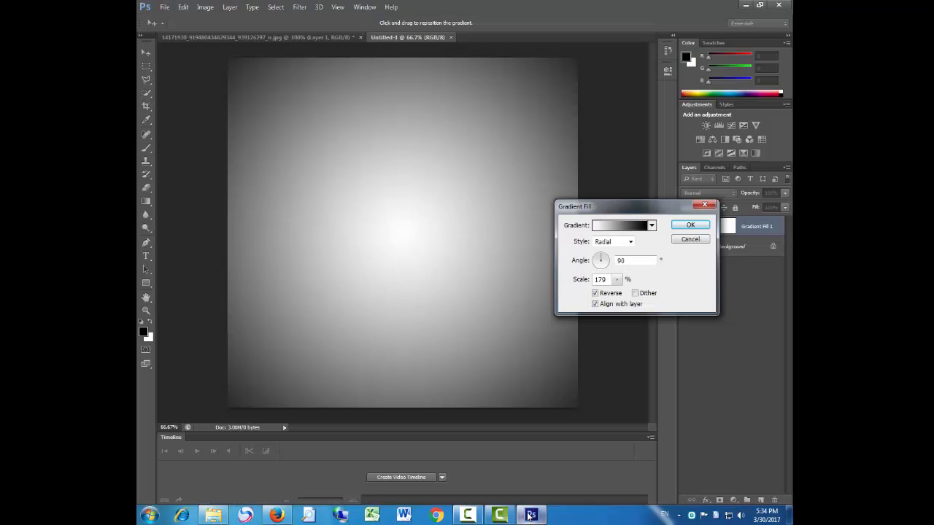
Try the radial gradient at scales of 90% and 70%.
click(617, 280)
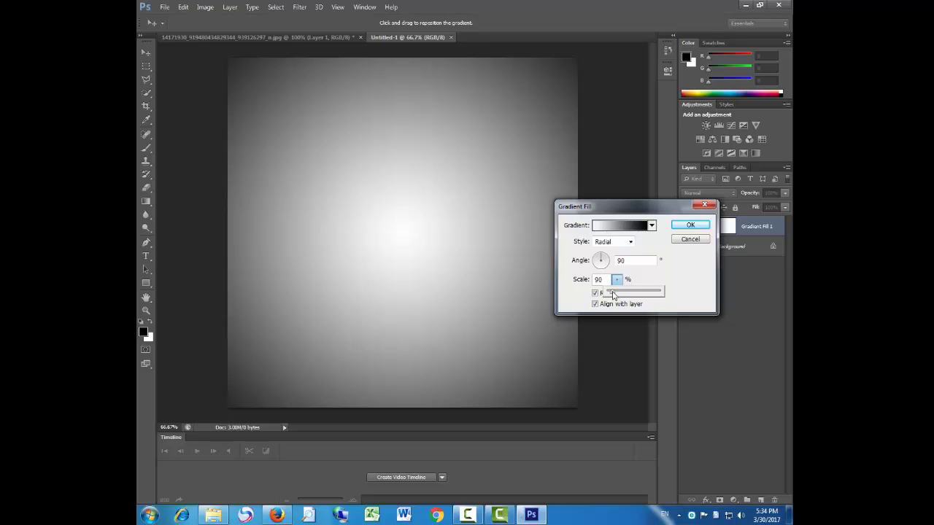
click(664, 284)
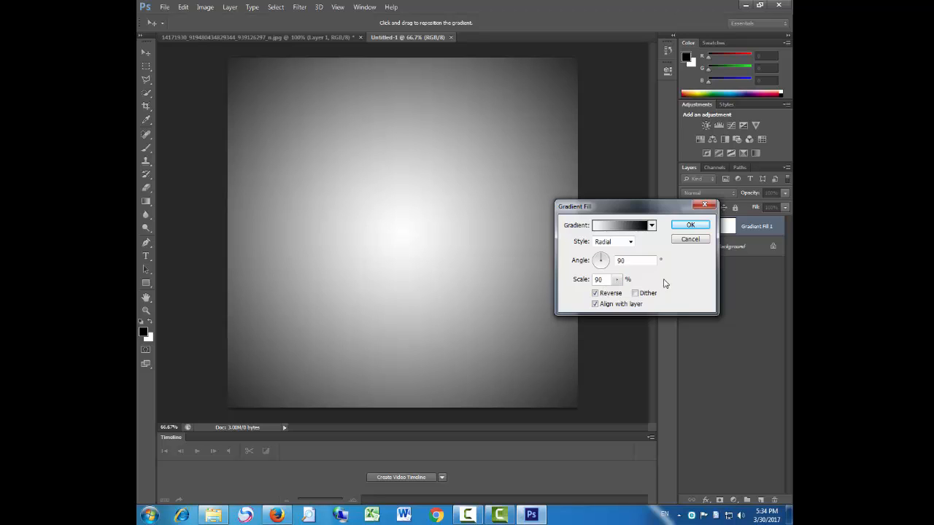
click(617, 280)
click(655, 278)
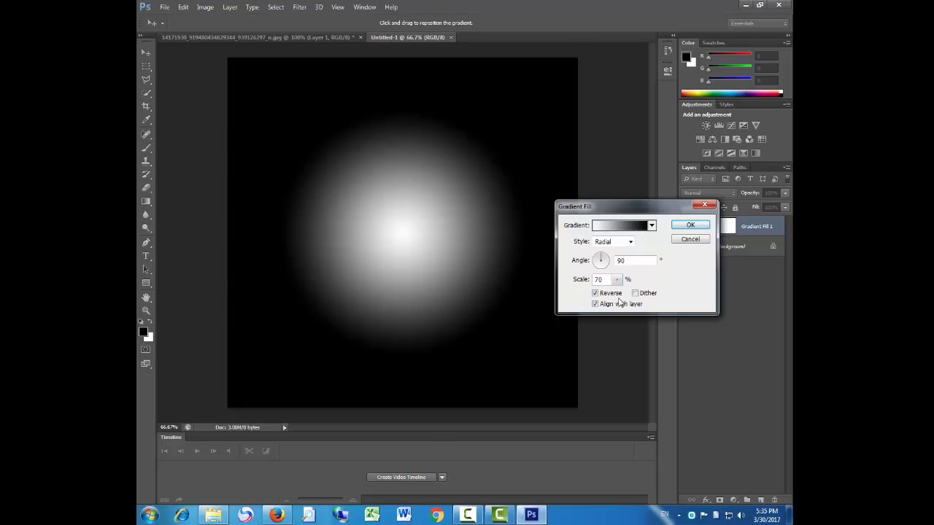
Set the radial gradient's scale to 209% and apply the gradient fill.
click(617, 280)
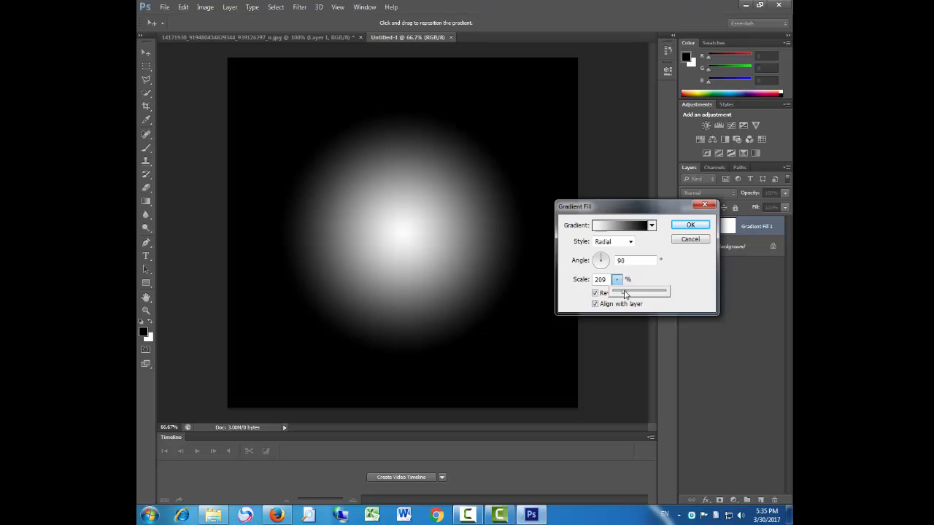
click(442, 224)
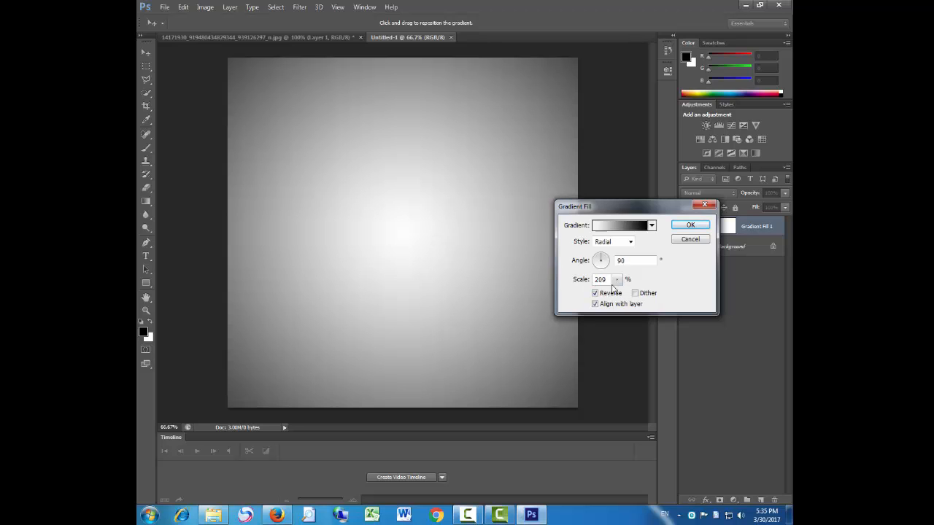
click(690, 225)
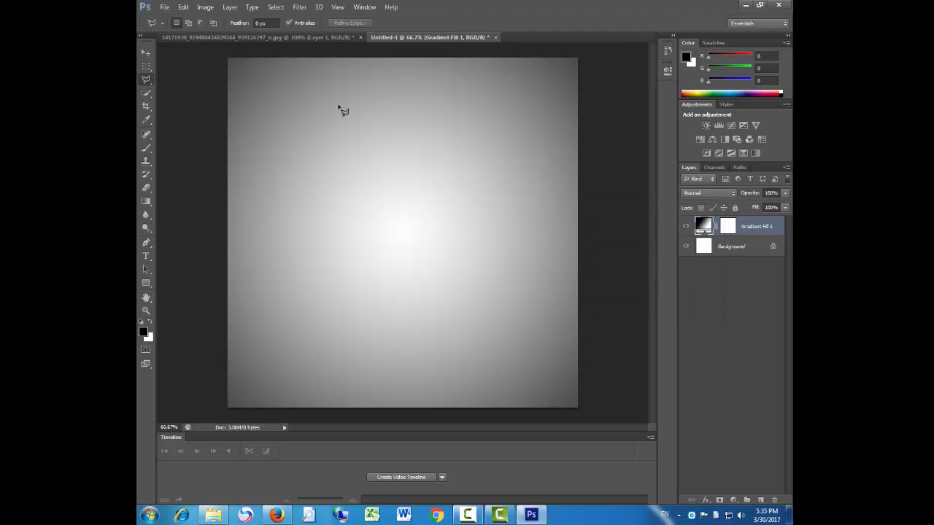
Move the black head cutout layer from the photo document into the new document and center it on the gradient.
click(273, 36)
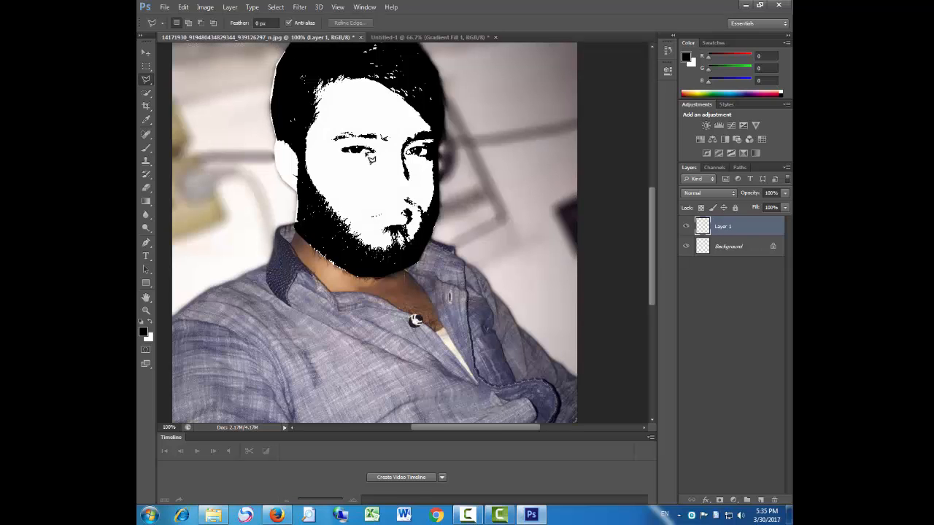
click(147, 54)
drag(353, 80, 377, 224)
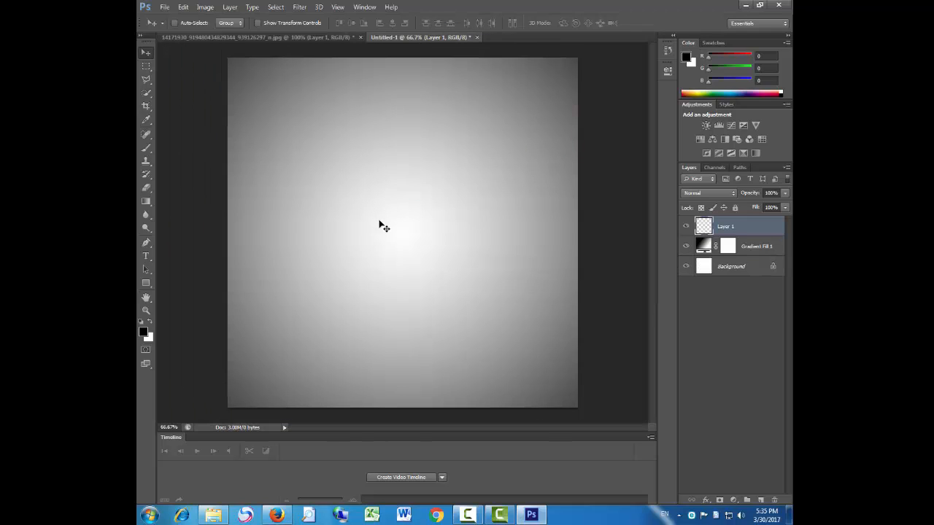
click(324, 37)
click(407, 36)
drag(387, 247, 405, 242)
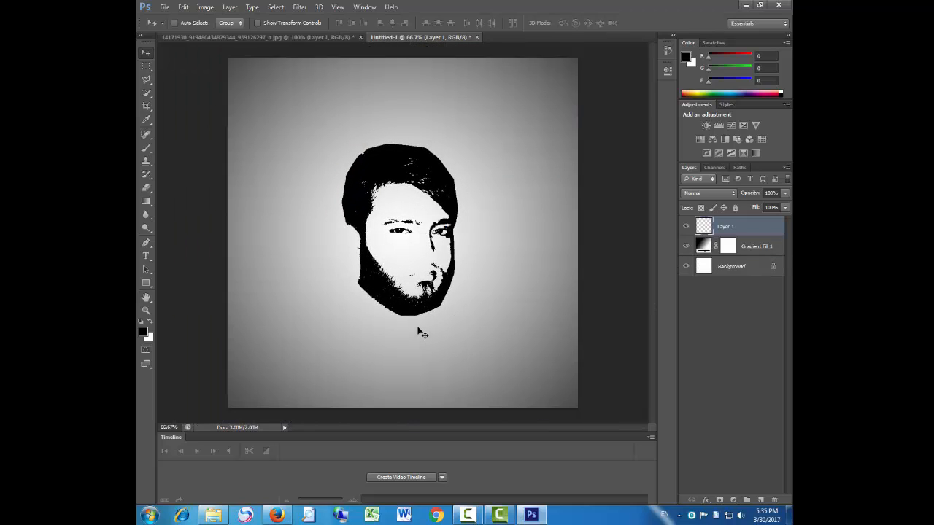
Enlarge the head cutout slightly with Free Transform and recenter it on the canvas.
key(ctrl+t)
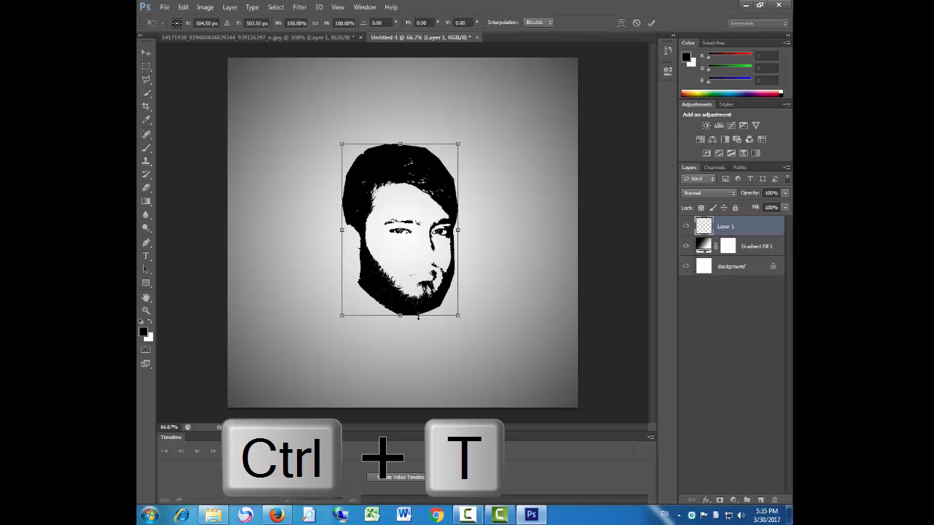
drag(462, 315, 478, 326)
key(Return)
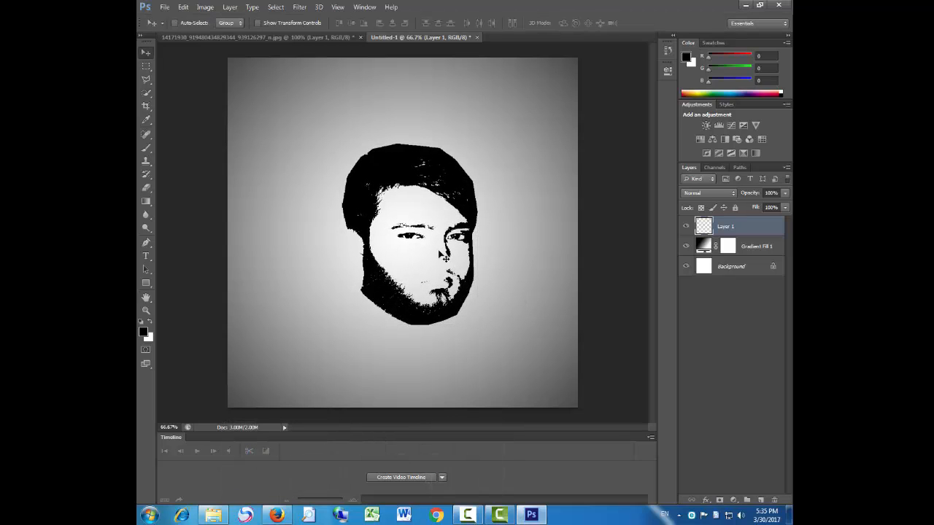
drag(436, 248, 425, 244)
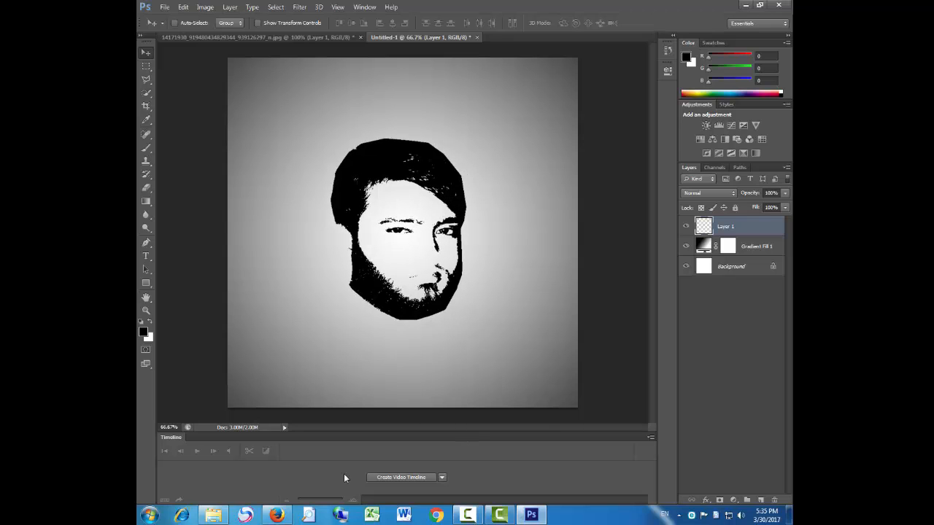
Place the galaxy image WDF_1179672 from the tutrial folder into the composition as a new layer.
click(213, 515)
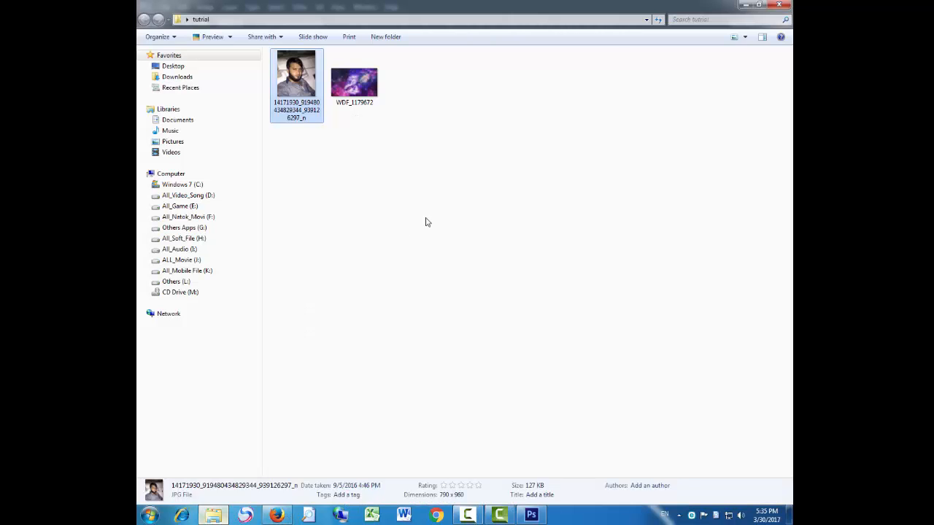
double_click(360, 84)
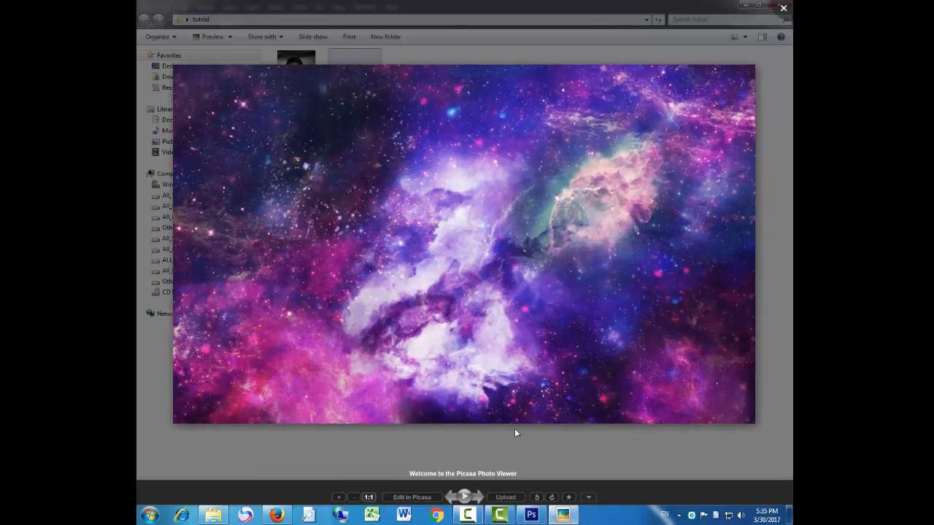
click(743, 54)
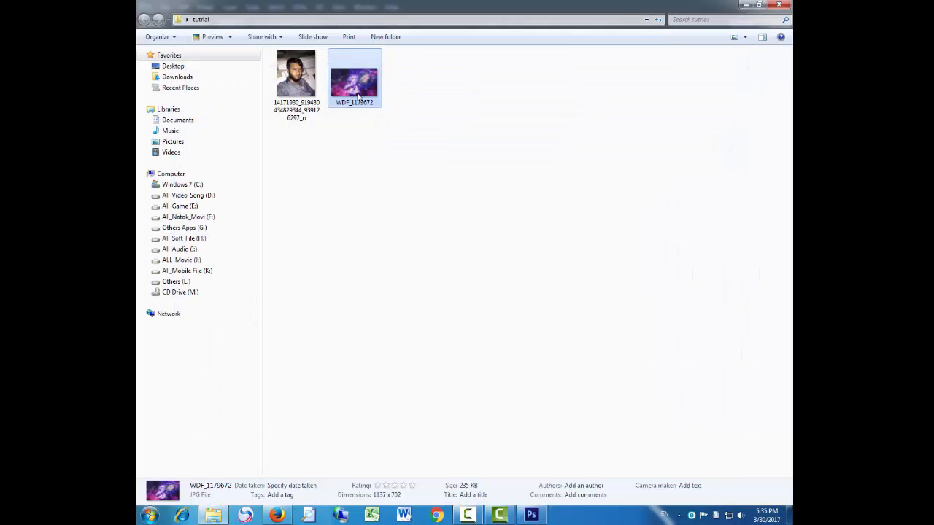
drag(360, 93, 426, 299)
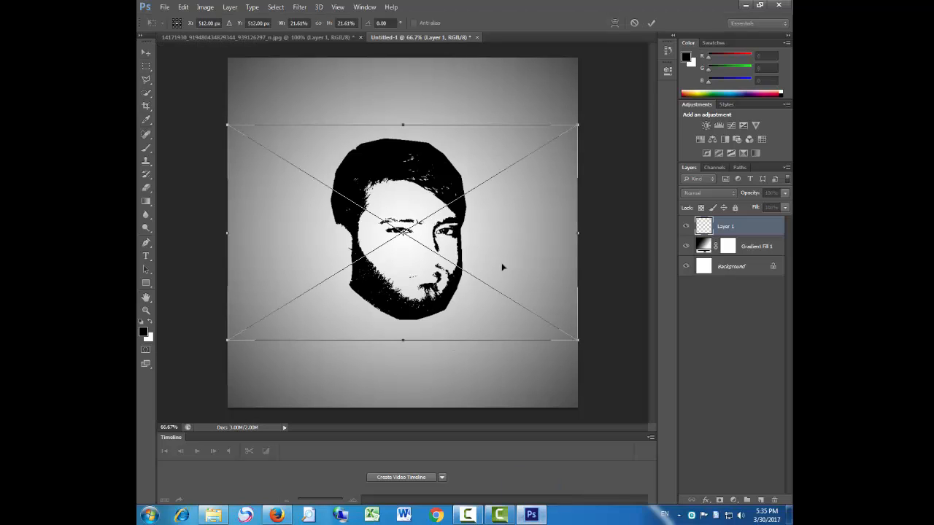
key(Return)
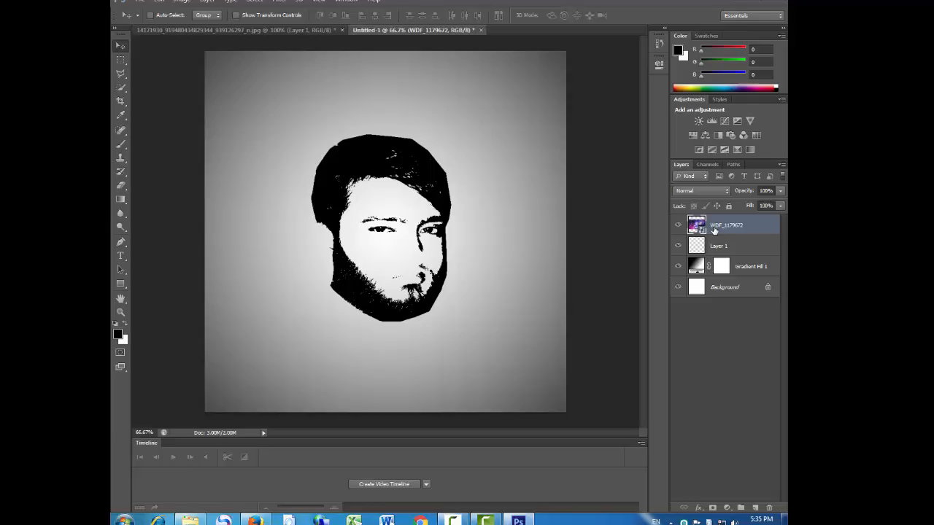
Create a clipping mask so the galaxy image is clipped to the head cutout layer.
right_click(715, 226)
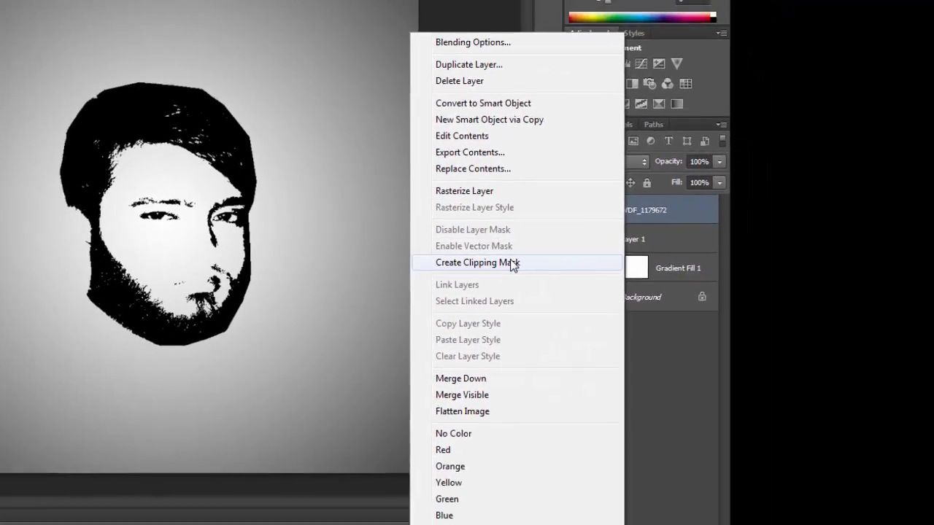
click(361, 261)
click(304, 37)
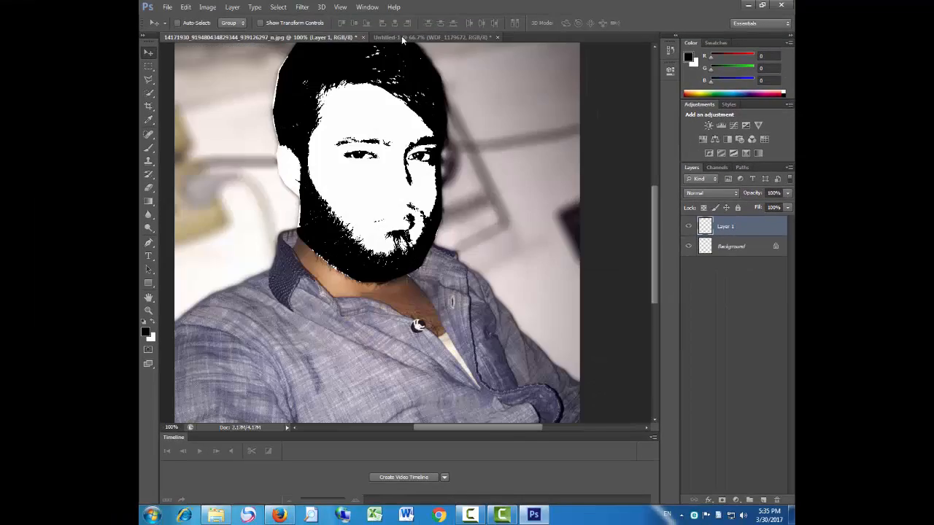
click(401, 36)
Reposition the clipped galaxy image over the head and scale it to about 14.90% width and 22.22% height.
drag(410, 217, 394, 228)
key(ctrl+t)
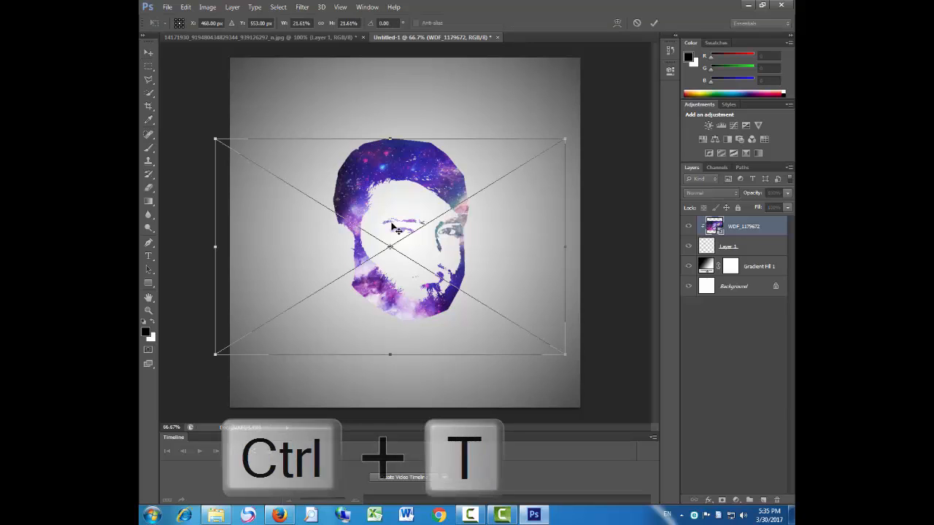
drag(216, 247, 270, 245)
drag(417, 139, 416, 127)
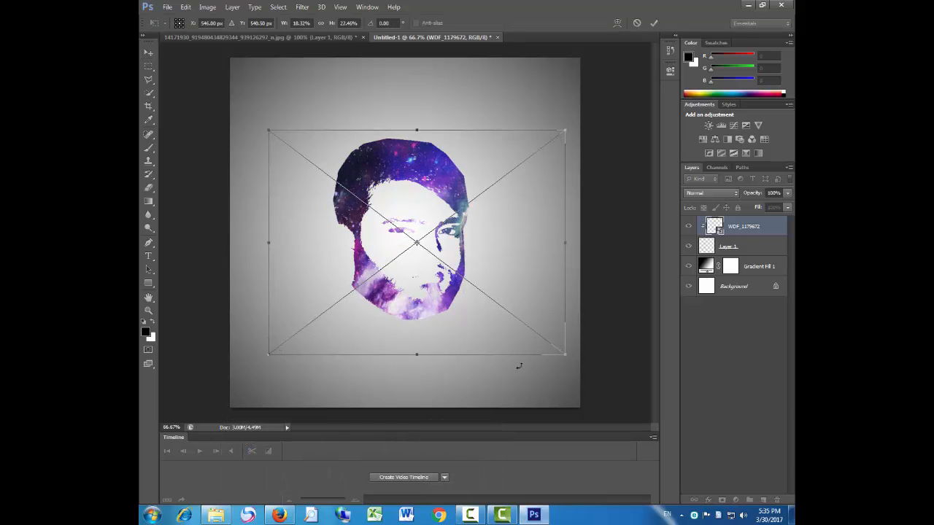
drag(554, 355, 521, 351)
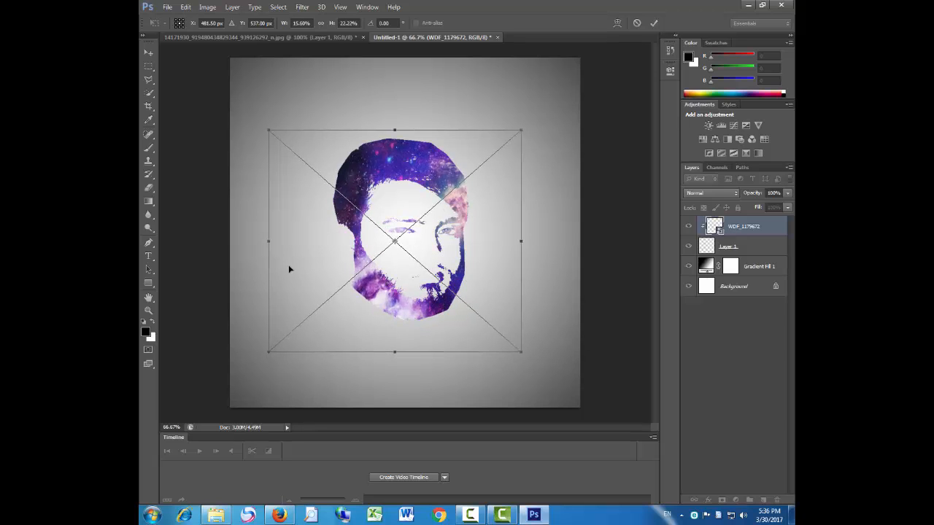
drag(268, 242, 280, 242)
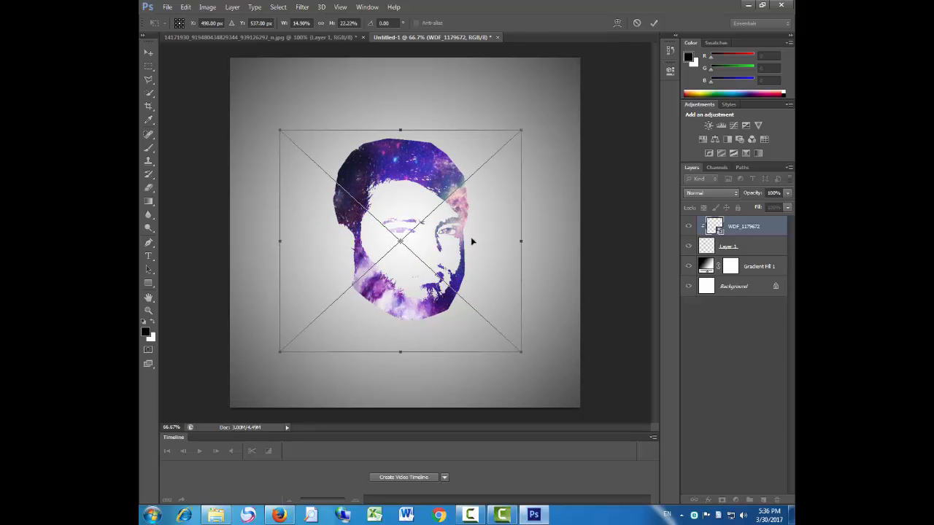
key(Return)
Save the composition to the Desktop as a JPEG named text, with High quality and the Progressive format option.
click(167, 7)
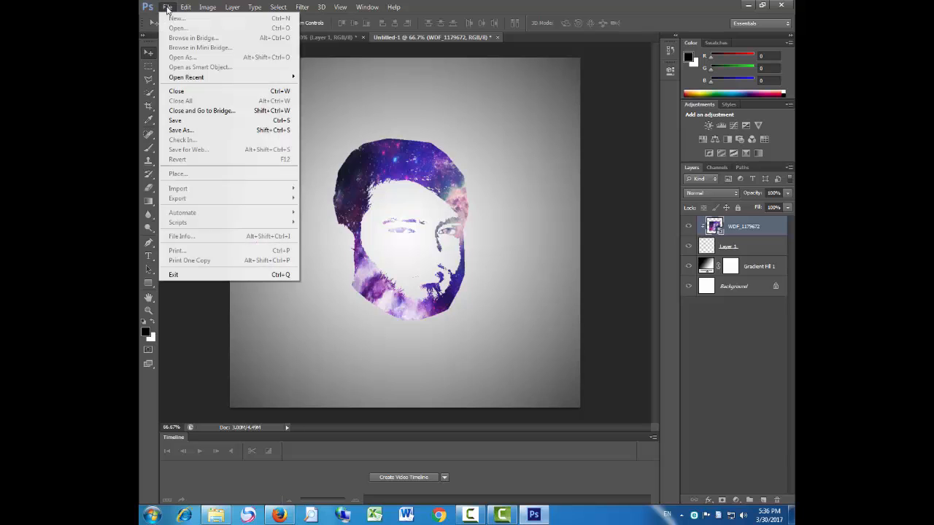
click(193, 120)
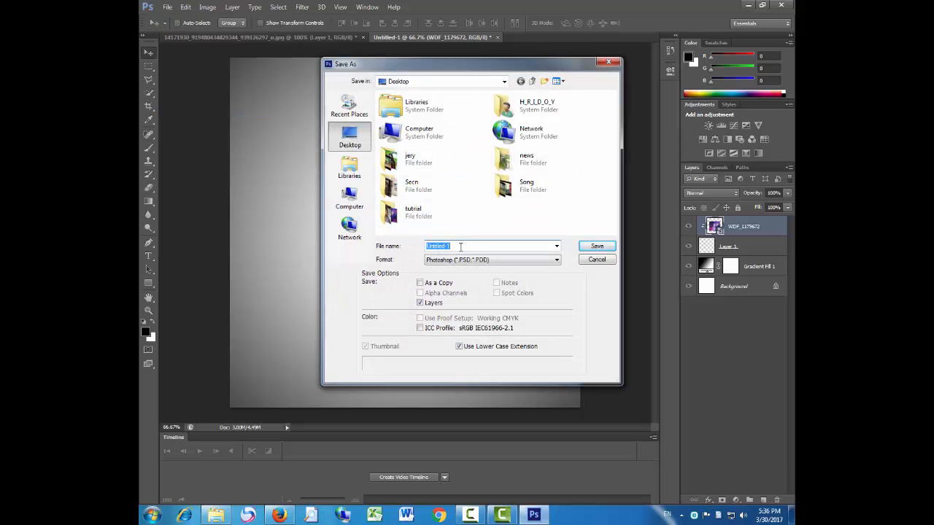
text(text)
key(Tab)
key(j)
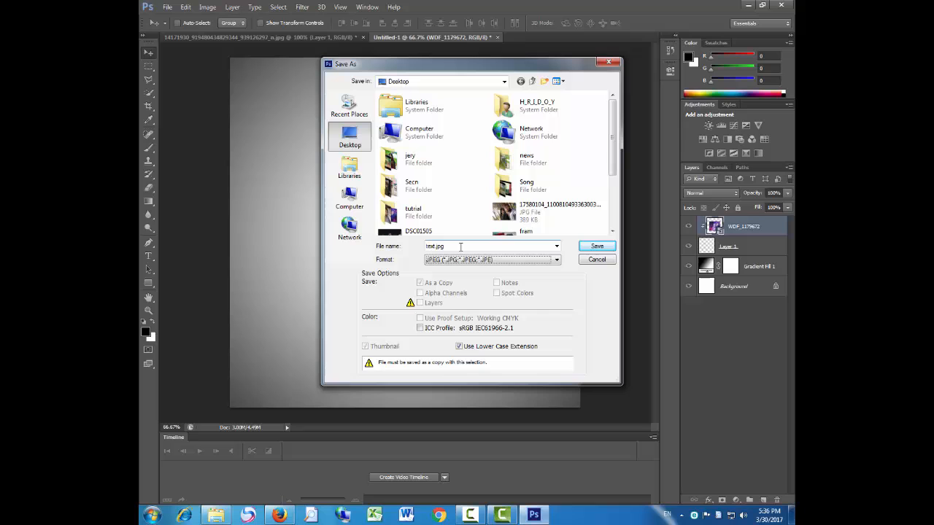
click(596, 246)
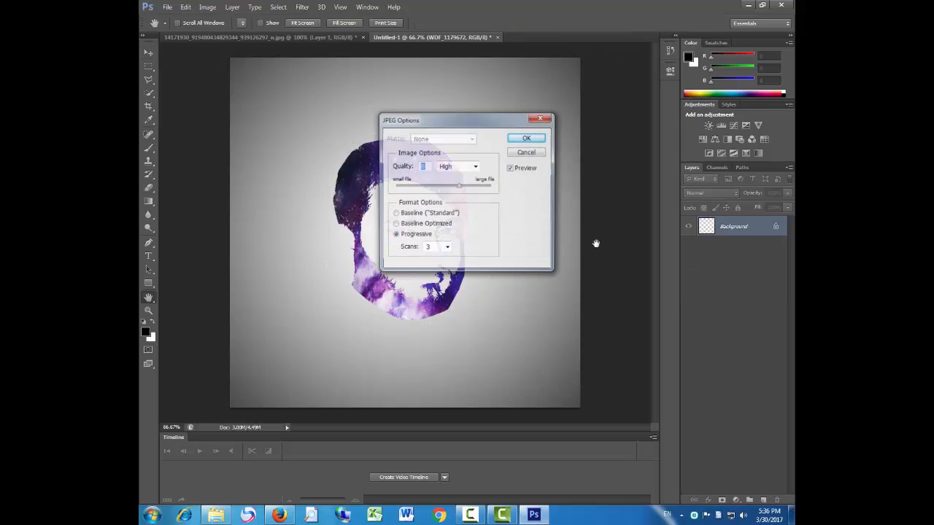
click(532, 138)
mouse_move(510, 516)
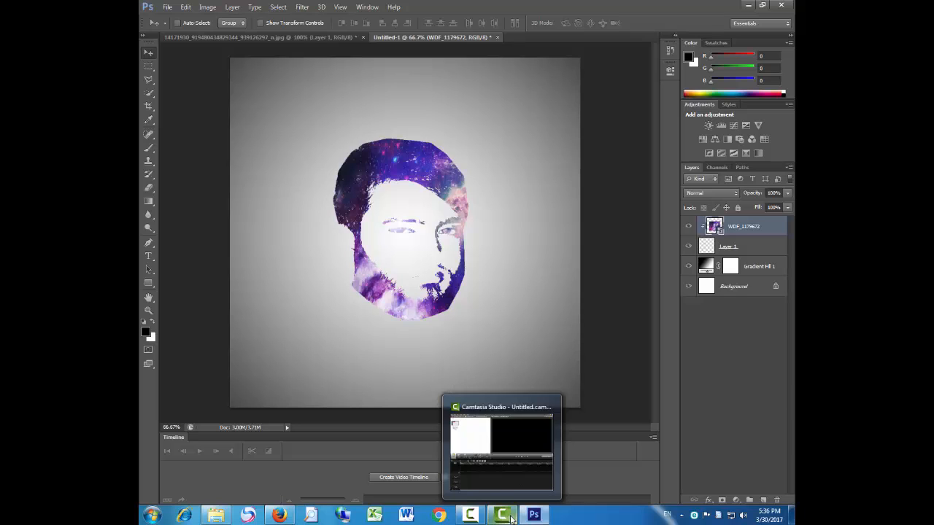
click(511, 517)
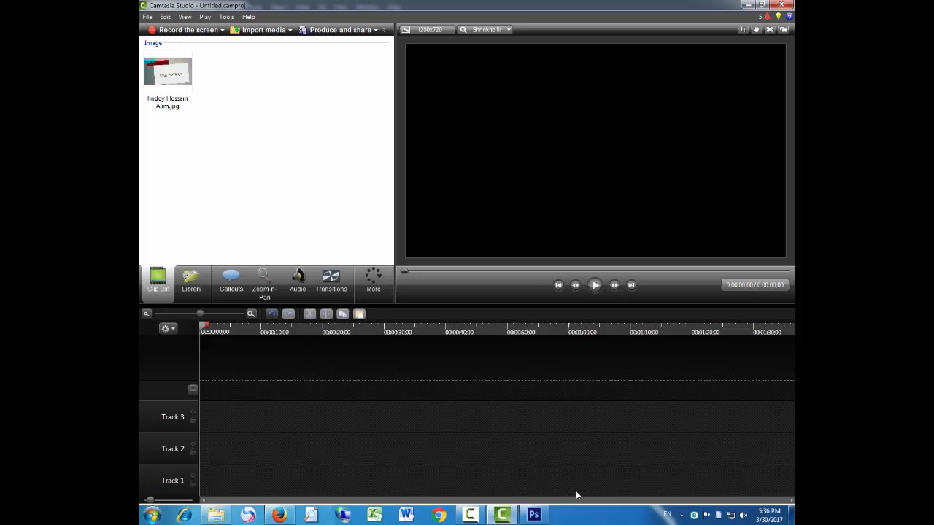
click(682, 515)
click(499, 516)
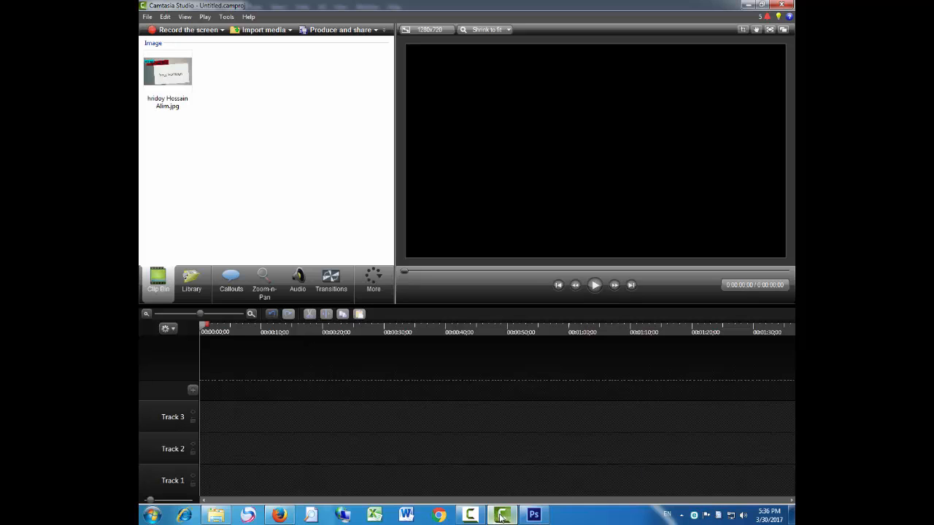